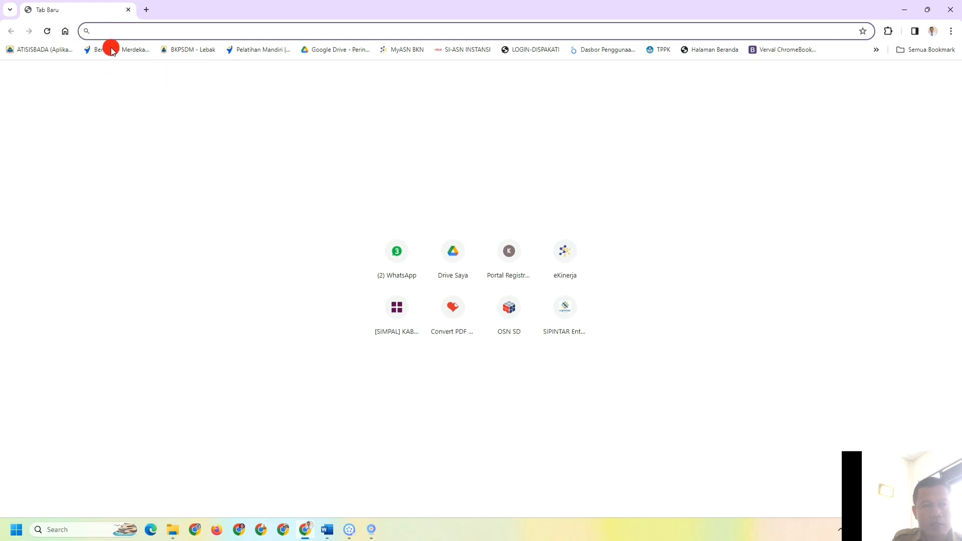
- Open the Merdeka Mengajar home page and go to Pengelolaan Kinerja under Pengembangan diri
left_click(103, 52)
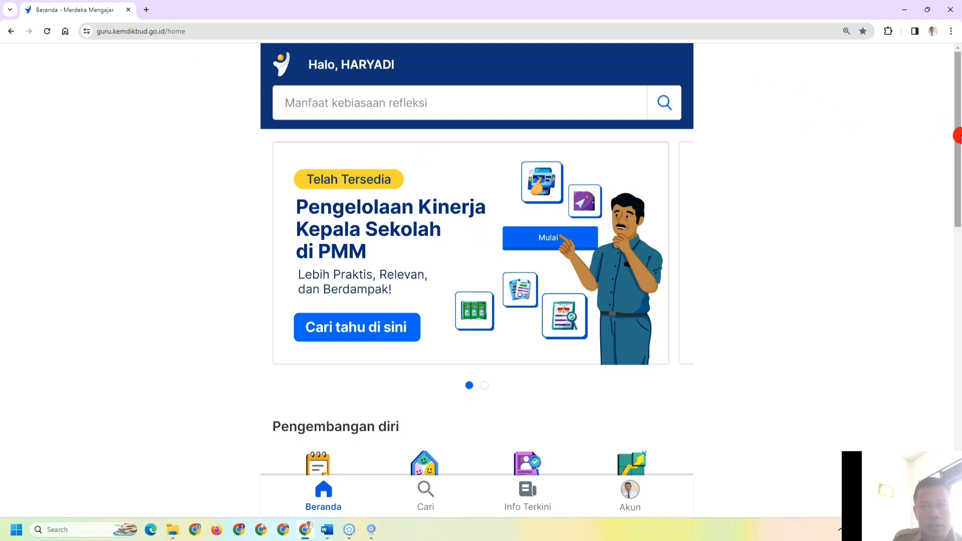
left_click_drag(959, 139, 960, 210)
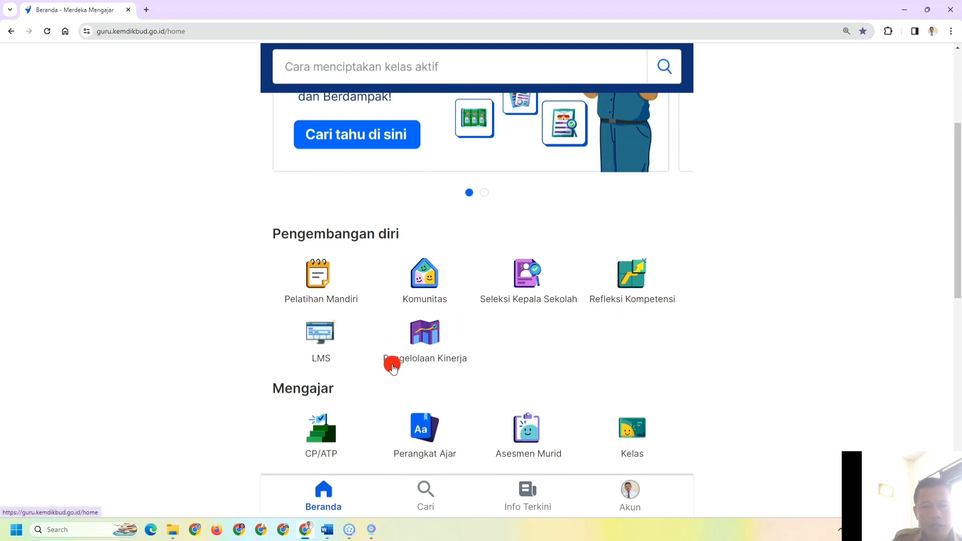
left_click(420, 331)
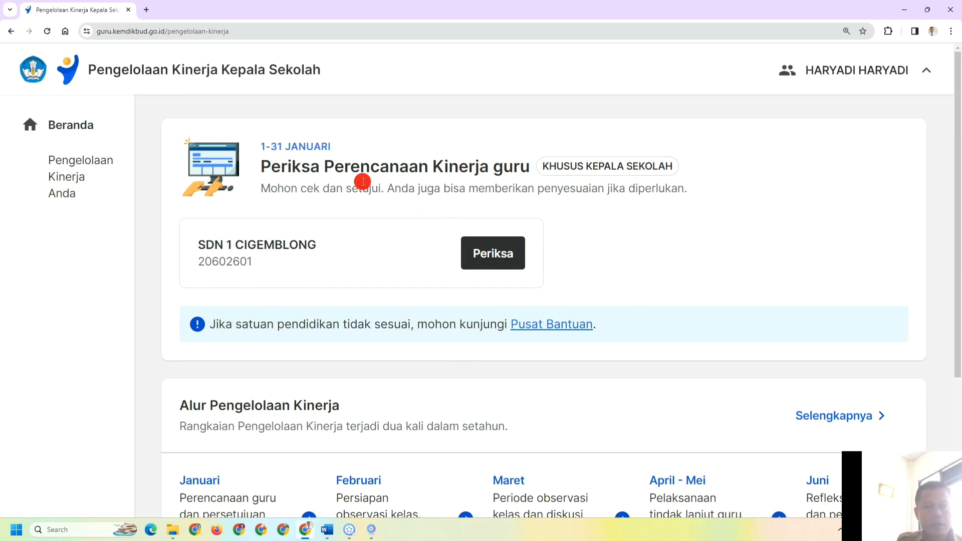
- Look through the list of teachers' performance plans for SDN 1 Cigemblong and return to the Pengelolaan Kinerja home page
left_click(490, 259)
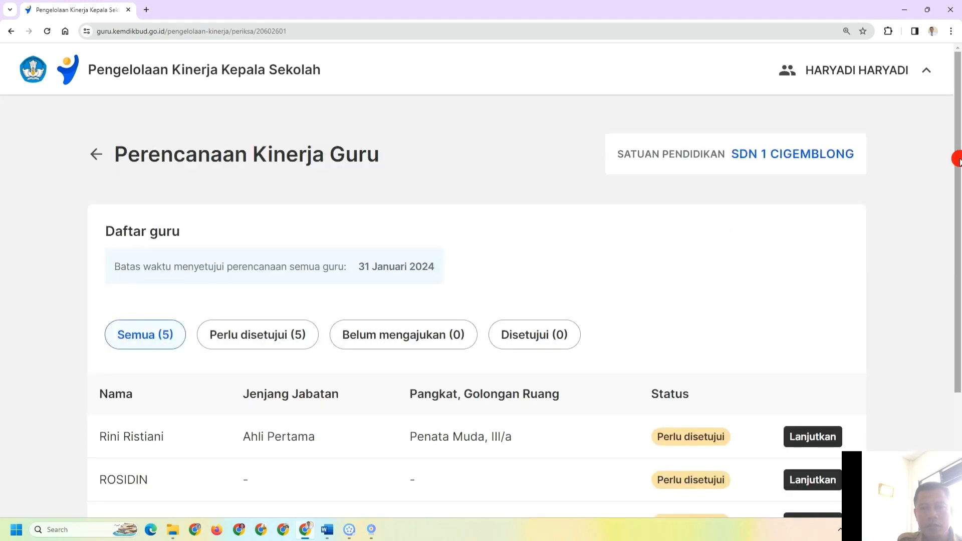
left_click_drag(959, 165, 957, 275)
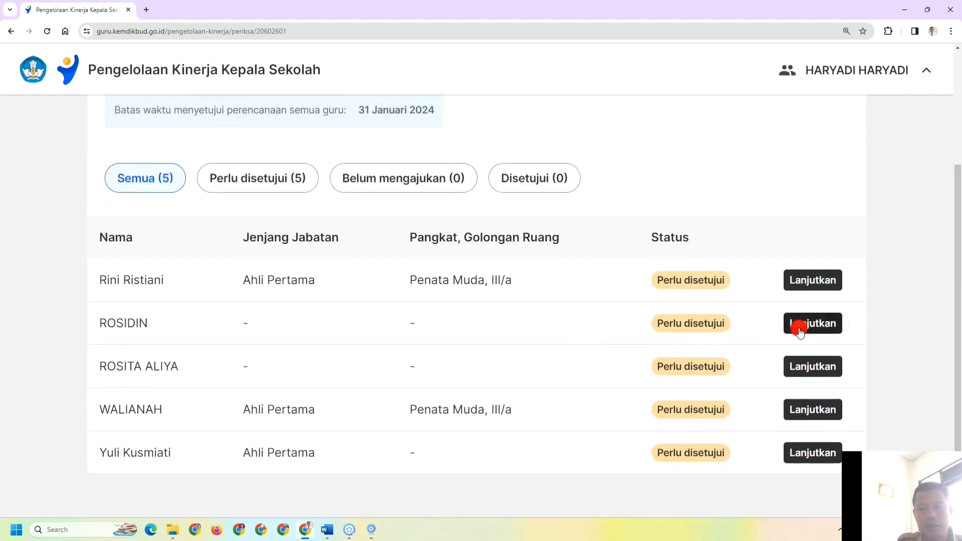
left_click_drag(958, 303, 958, 139)
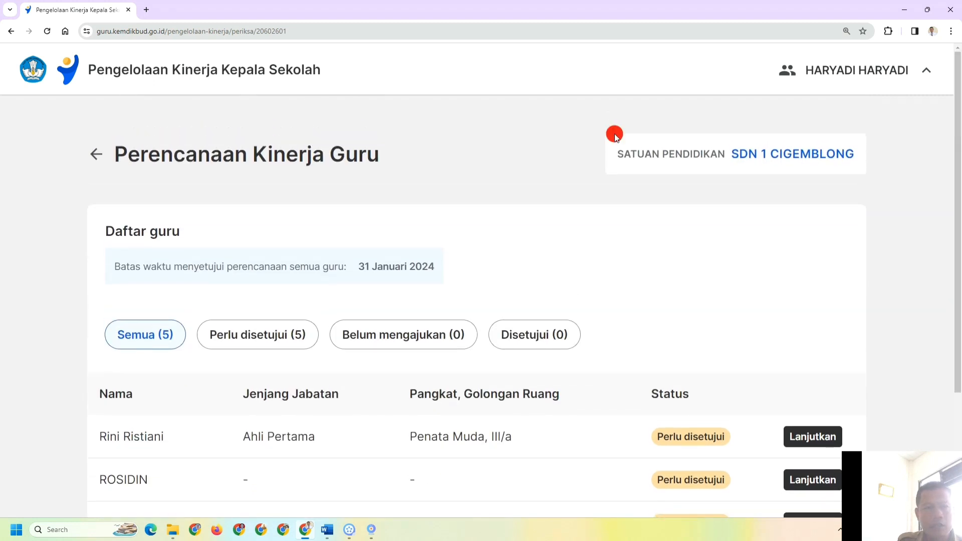
left_click(95, 158)
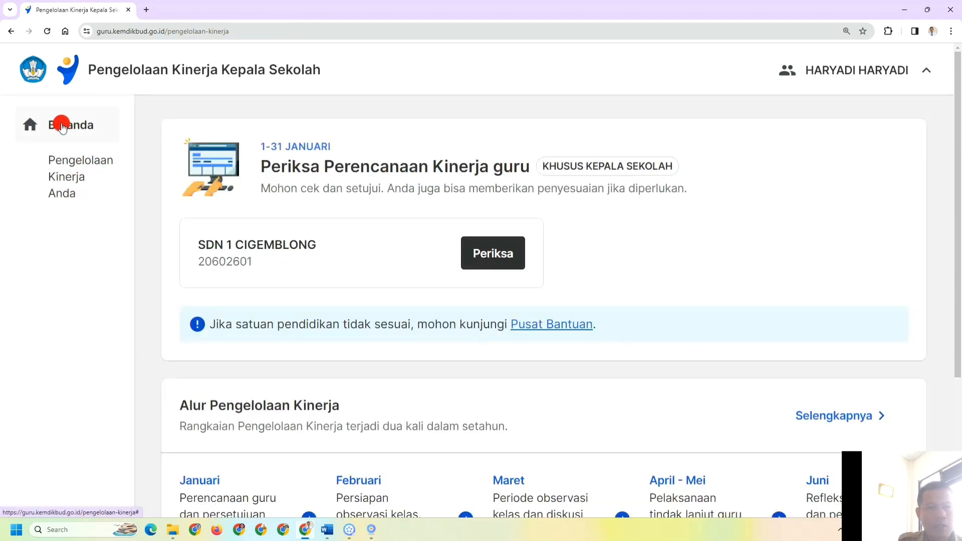
- Open Pengelolaan Kinerja Anda, view the further information on Alur Pengelolaan Kinerja, and return to the performance page
left_click(68, 181)
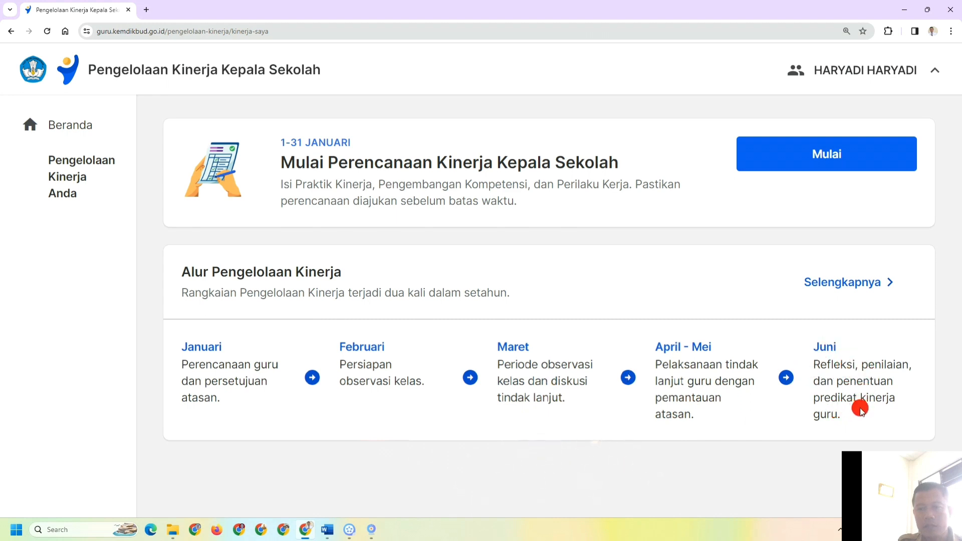
left_click(843, 277)
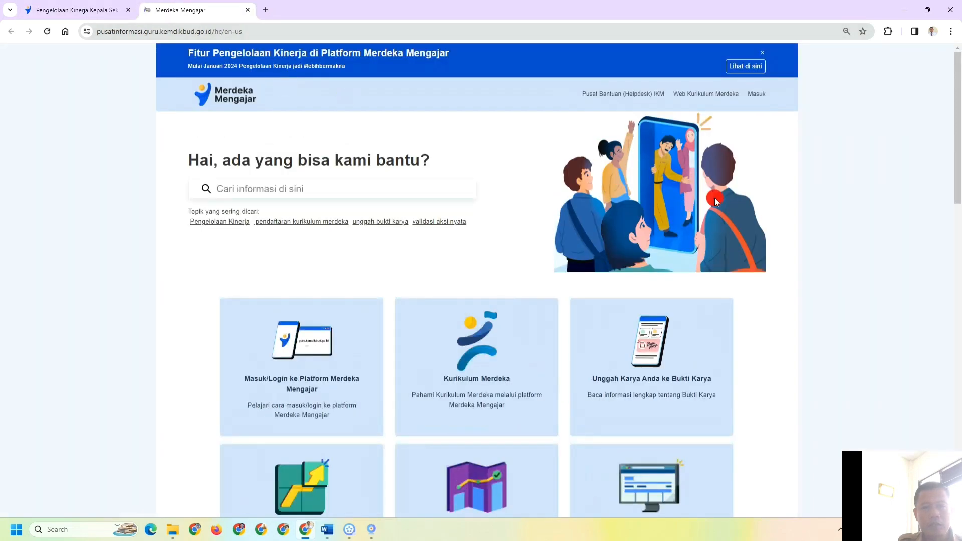
left_click_drag(959, 163, 961, 97)
left_click(86, 10)
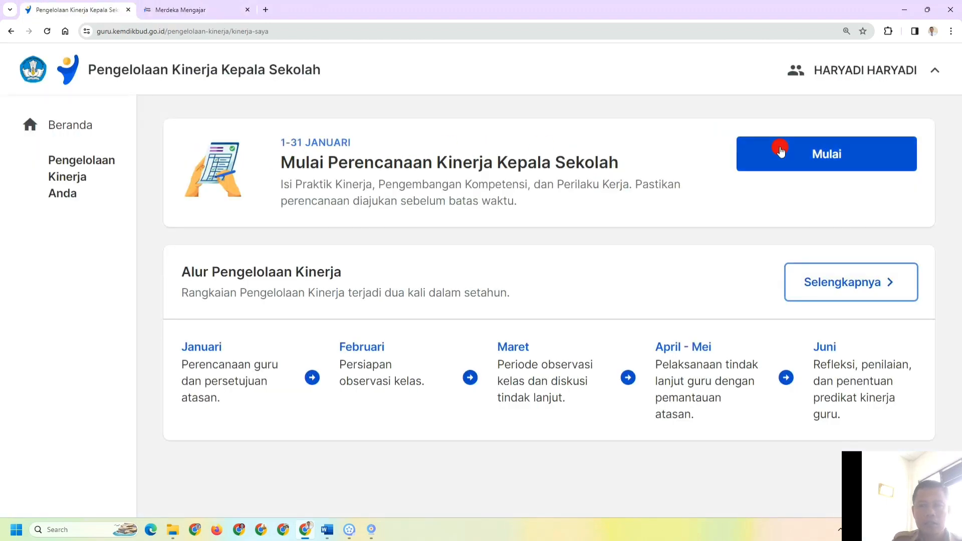
- Start the principal's Perencanaan Kinerja, save the profile with rank Penata, III/c and Jenjang Jabatan Ahli Muda, and confirm the personal data as correct
left_click(834, 156)
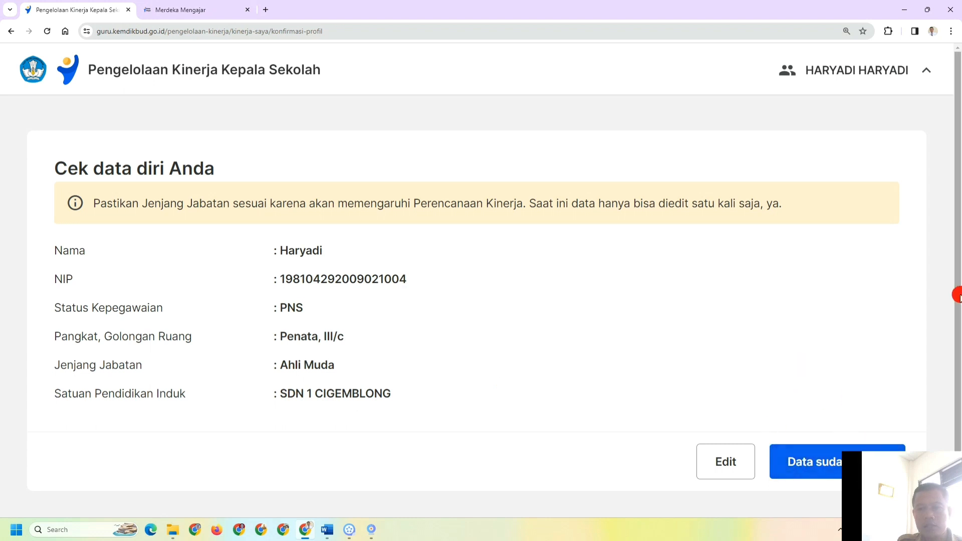
left_click_drag(958, 294, 961, 357)
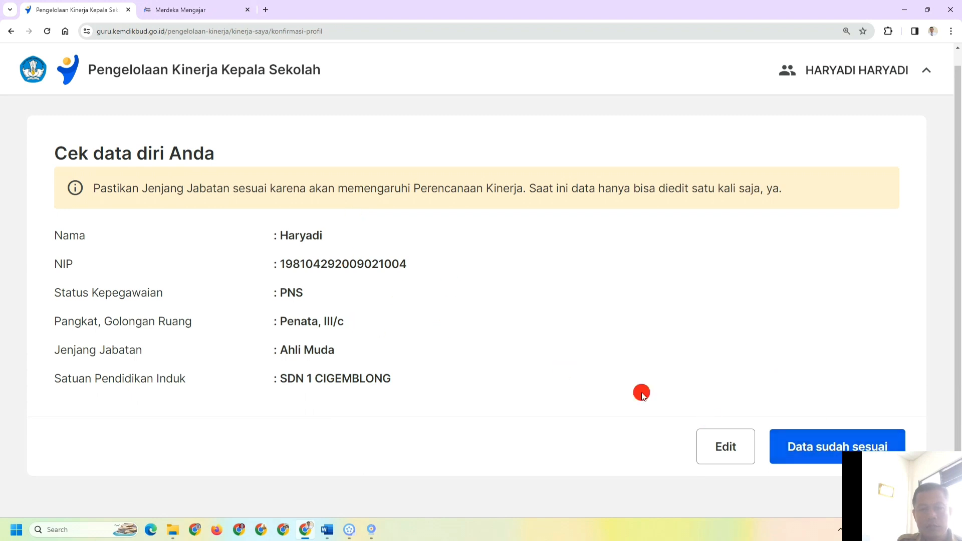
left_click(730, 461)
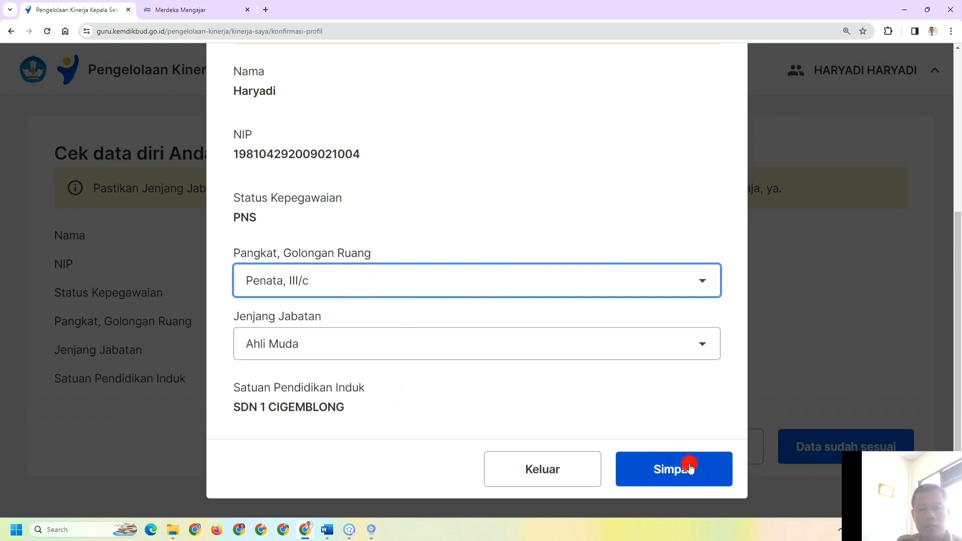
left_click(690, 468)
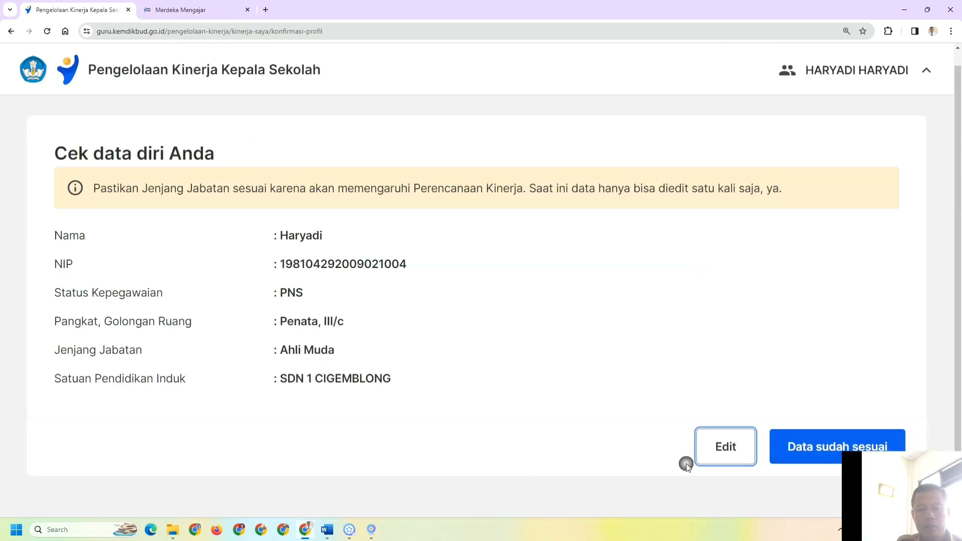
left_click(810, 446)
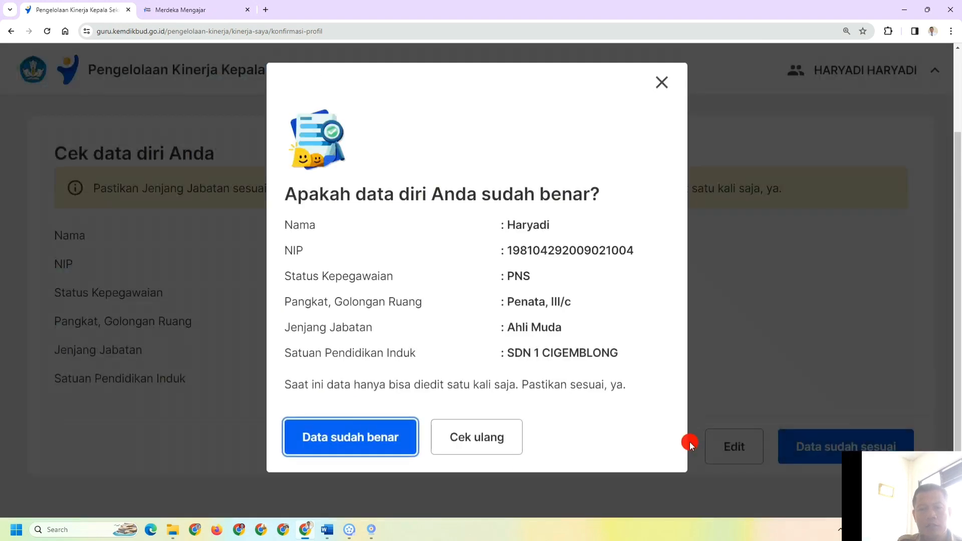
left_click(350, 437)
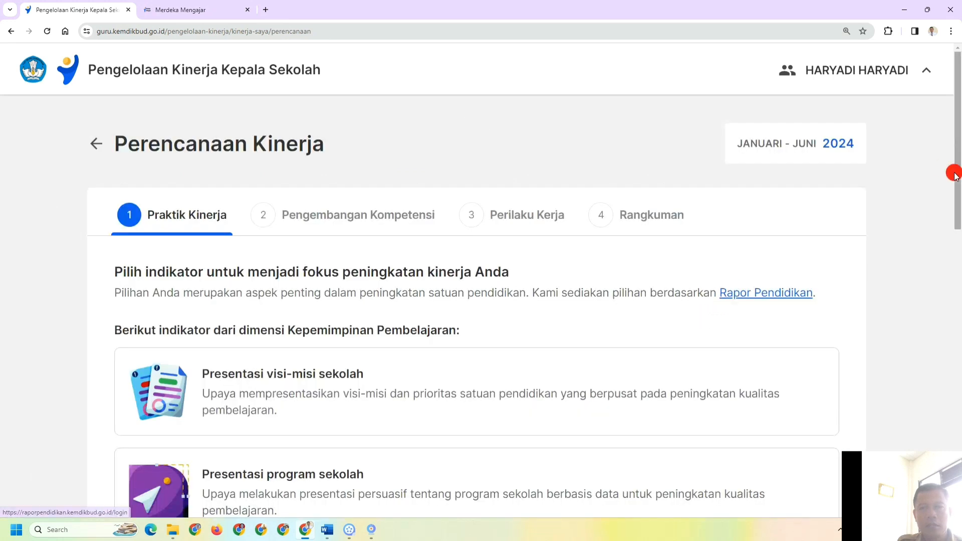
- Examine the Kepemimpinan Pembelajaran indicators offered for the Praktik Kinerja section
scroll(955, 215, "down", 2)
scroll(955, 215, "down", 9)
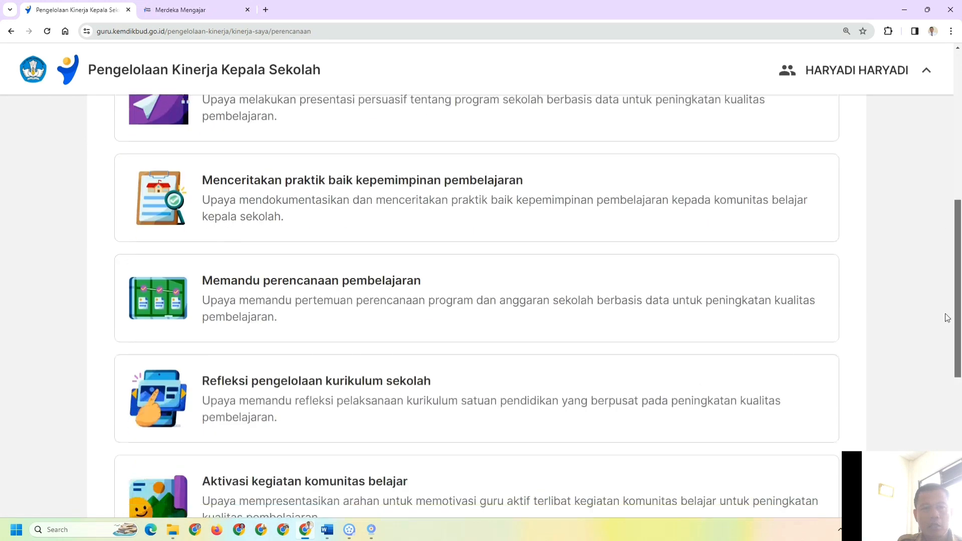
scroll(942, 215, "up", 8)
scroll(934, 213, "down", 1)
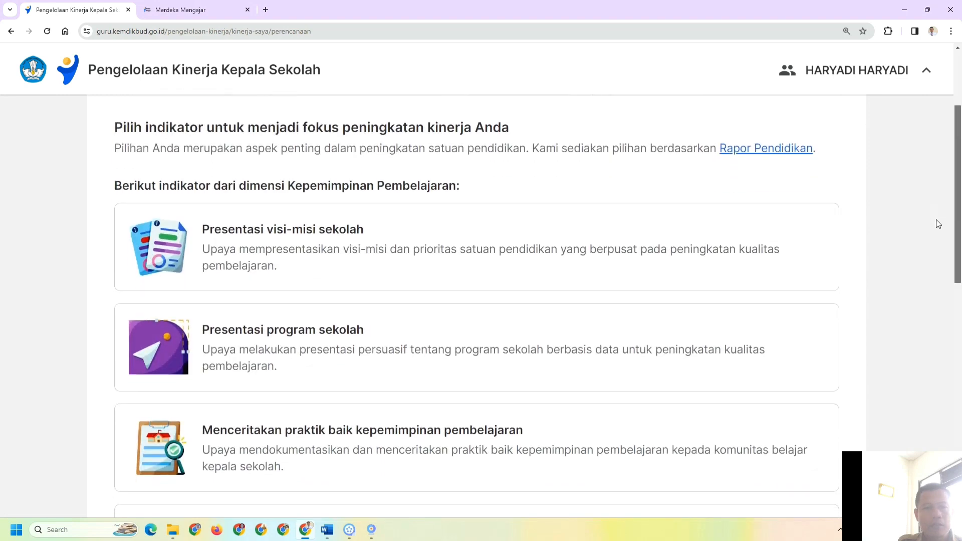
scroll(938, 224, "down", 2)
left_click(693, 231)
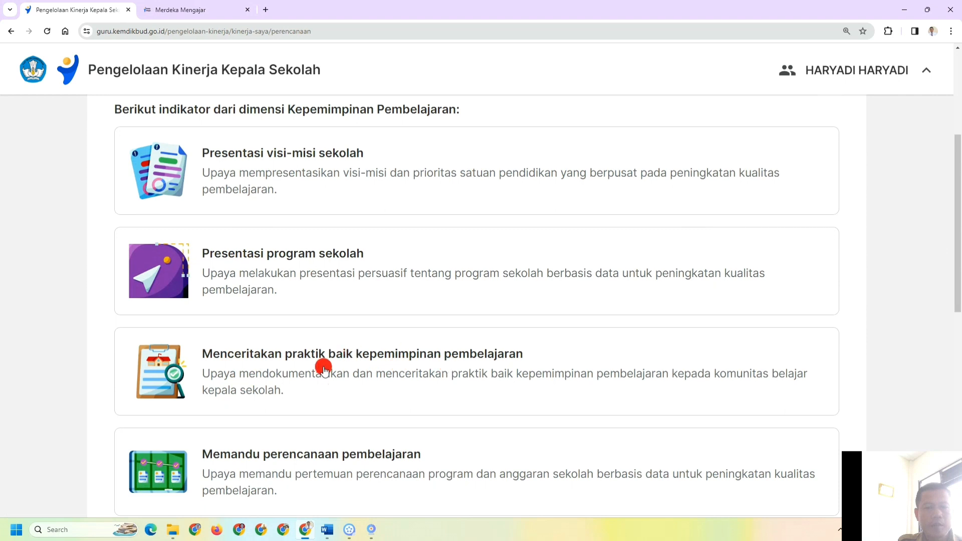
scroll(959, 263, "down", 1)
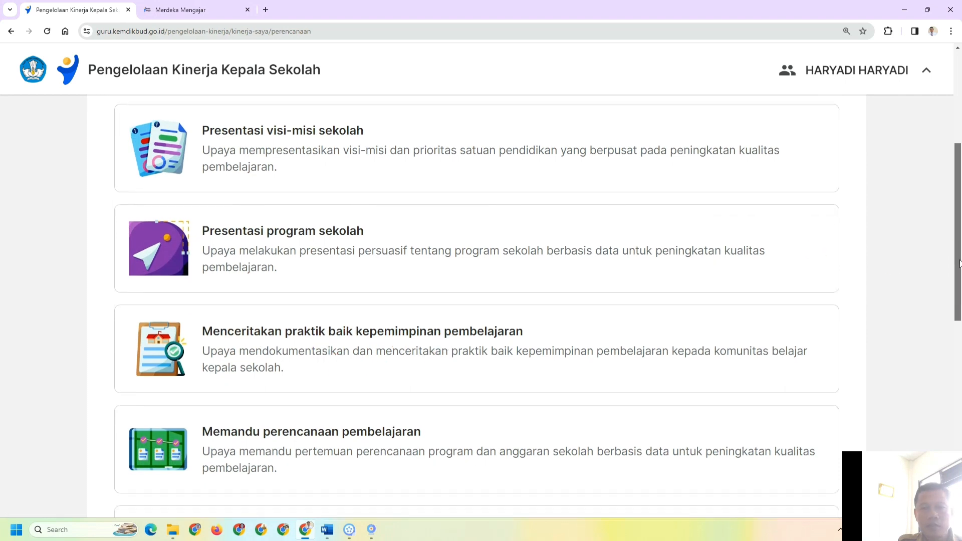
scroll(960, 266, "down", 1)
scroll(959, 271, "down", 1)
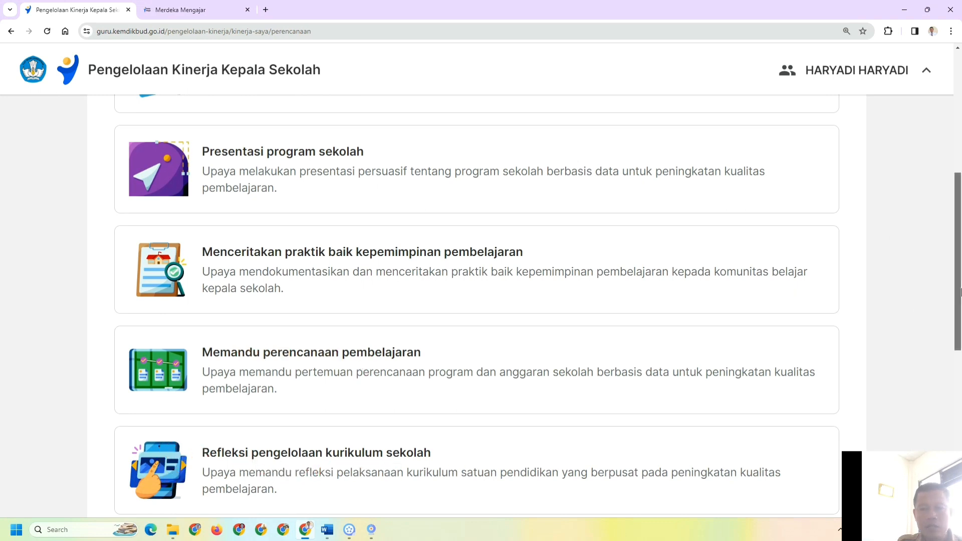
scroll(959, 291, "down", 3)
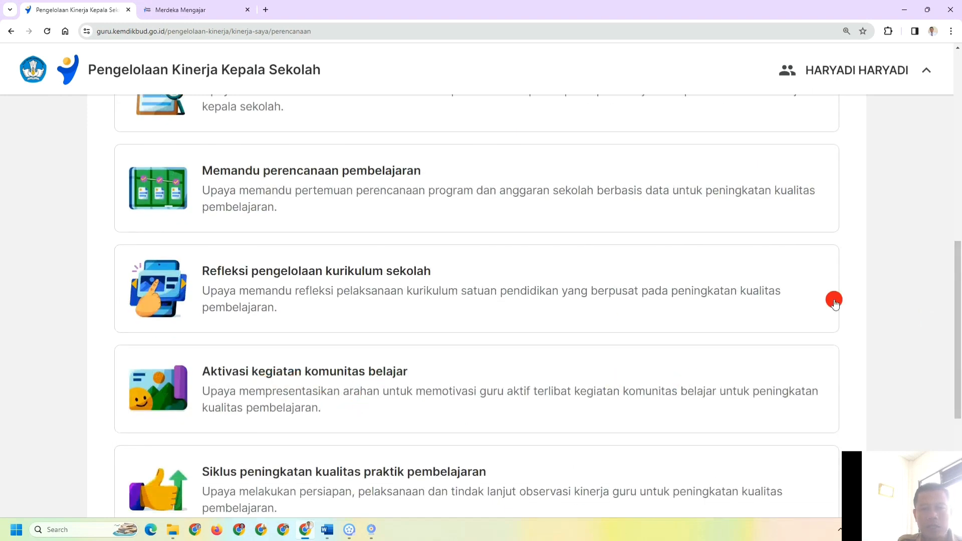
left_click_drag(959, 299, 961, 374)
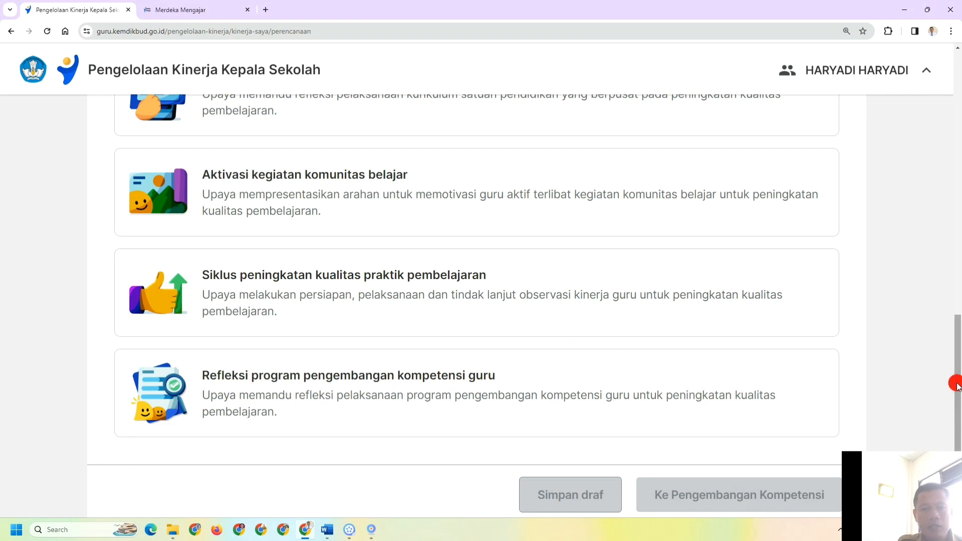
left_click_drag(958, 386, 958, 355)
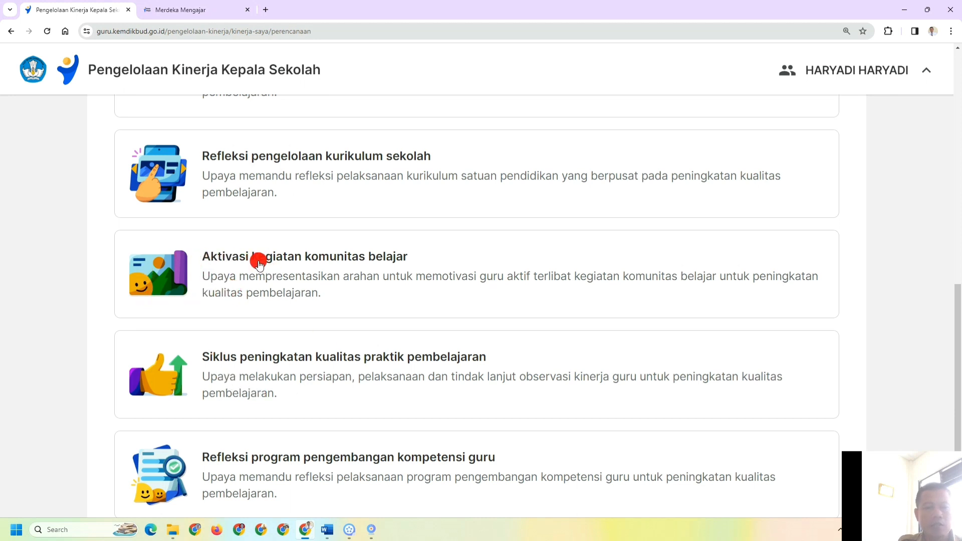
- Choose Refleksi program pengembangan kompetensi guru as the focus indicator and continue to Pengembangan Kompetensi
left_click(183, 282)
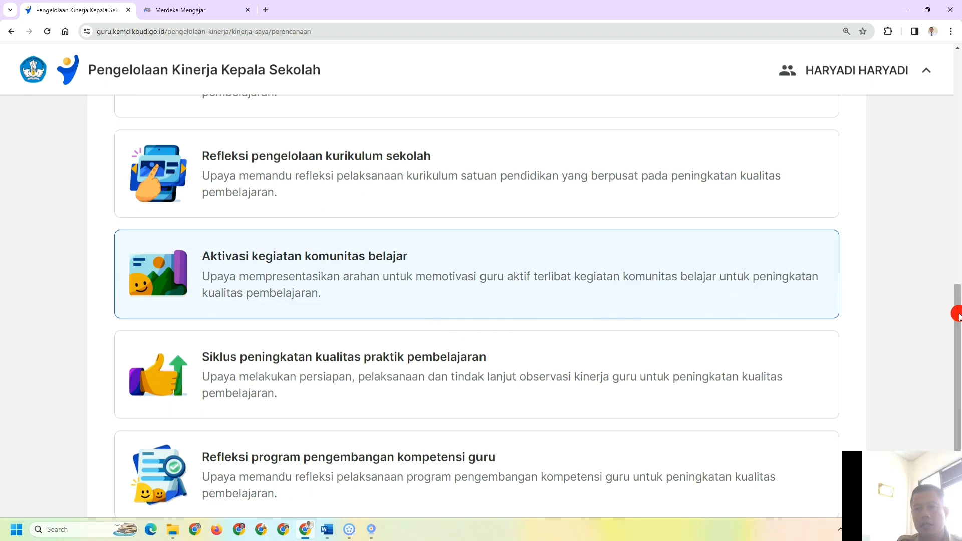
left_click_drag(958, 314, 958, 361)
left_click(584, 331)
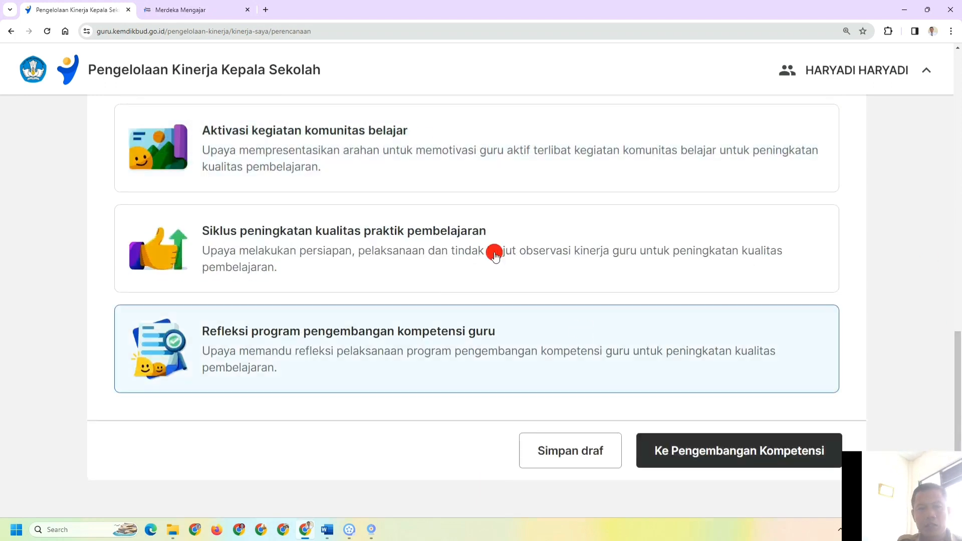
left_click(709, 457)
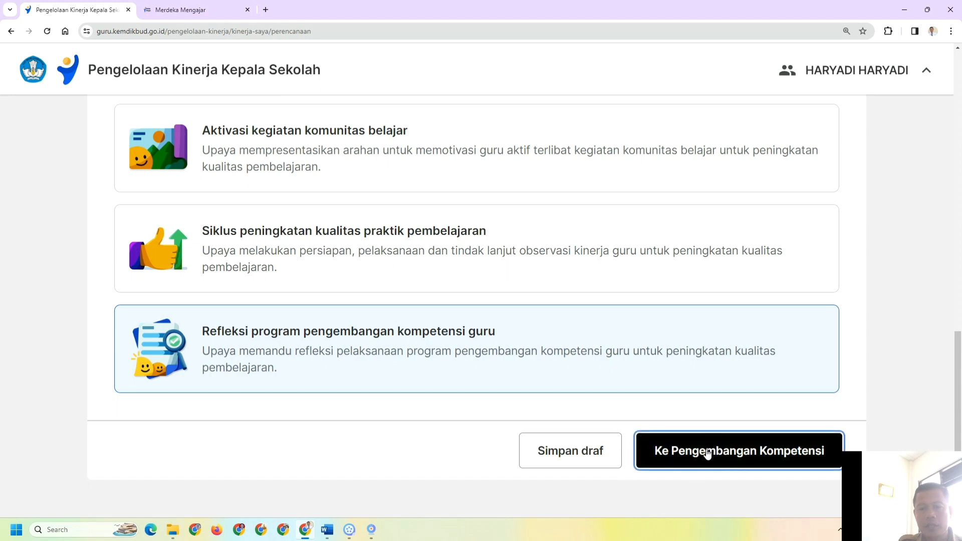
left_click(708, 453)
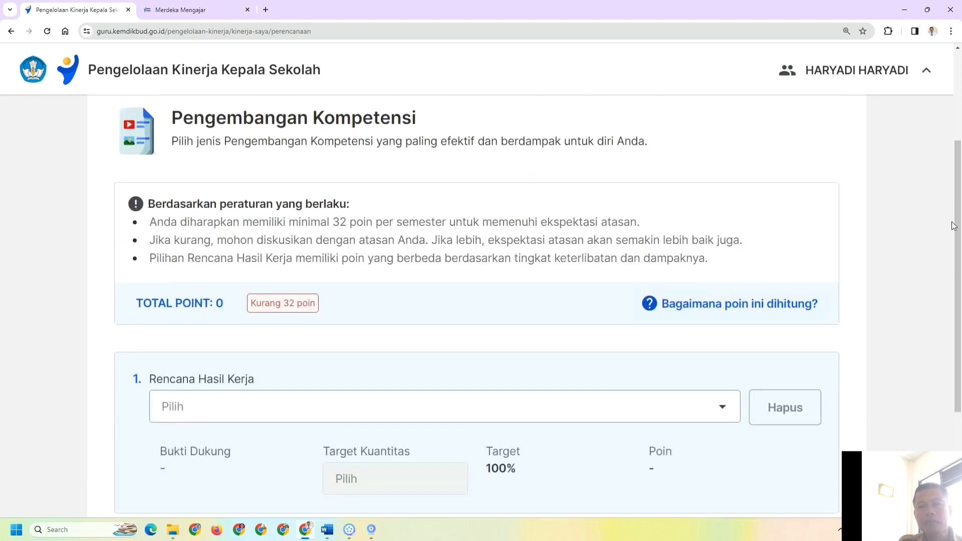
- Read the Pengembangan Kompetensi point rules, open the help on how points are calculated, and return to the performance plan
left_click_drag(958, 221, 961, 208)
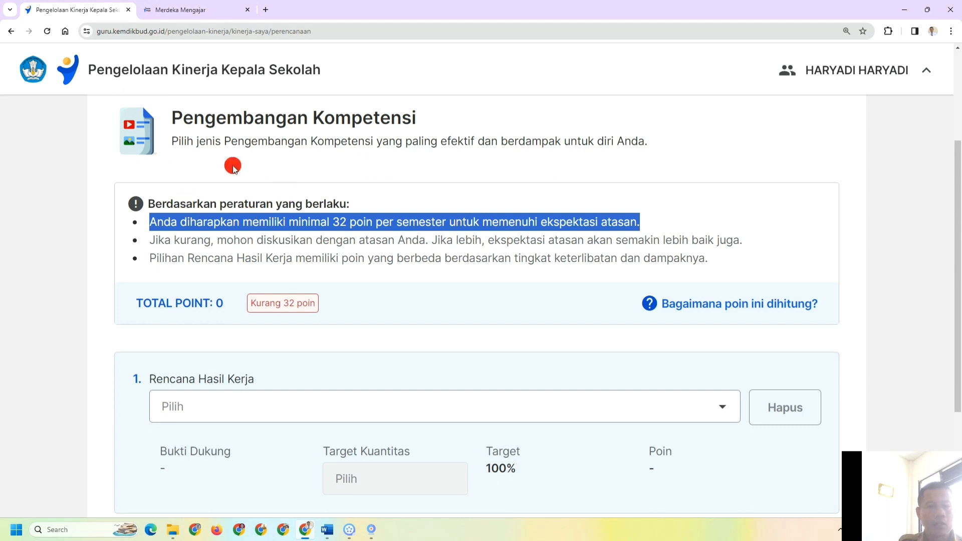
left_click(217, 185)
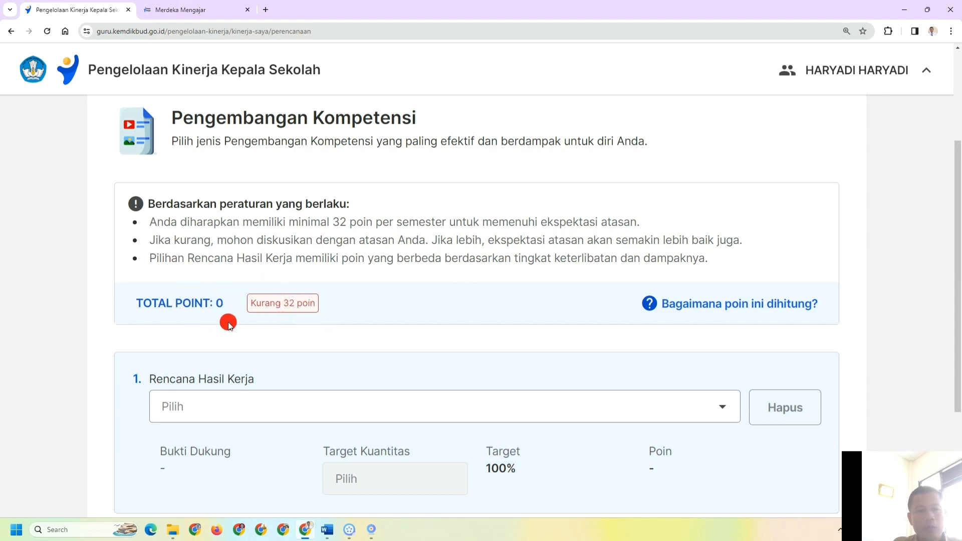
left_click(759, 305)
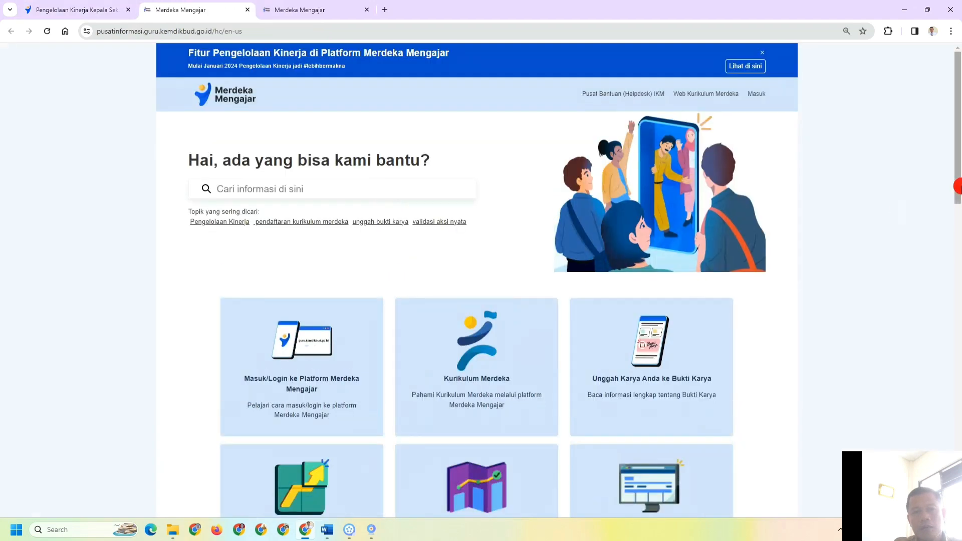
left_click(958, 185)
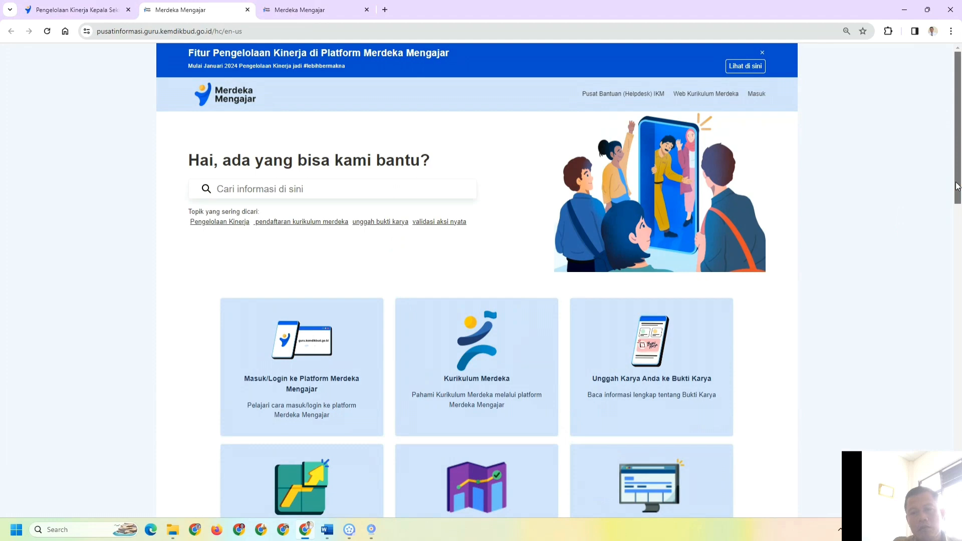
mouse_move(957, 185)
left_mouse_down()
mouse_move(961, 300)
mouse_move(961, 170)
left_mouse_up()
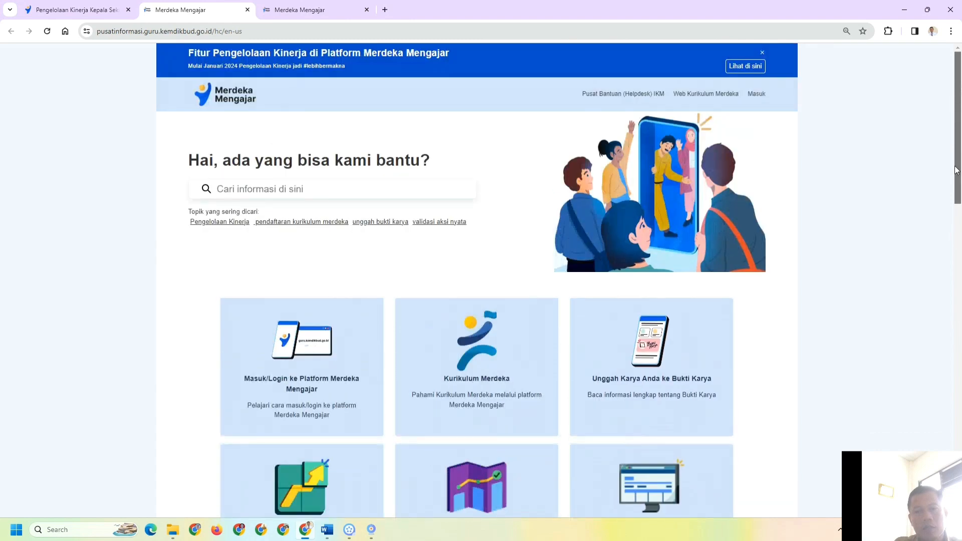
left_click(953, 53)
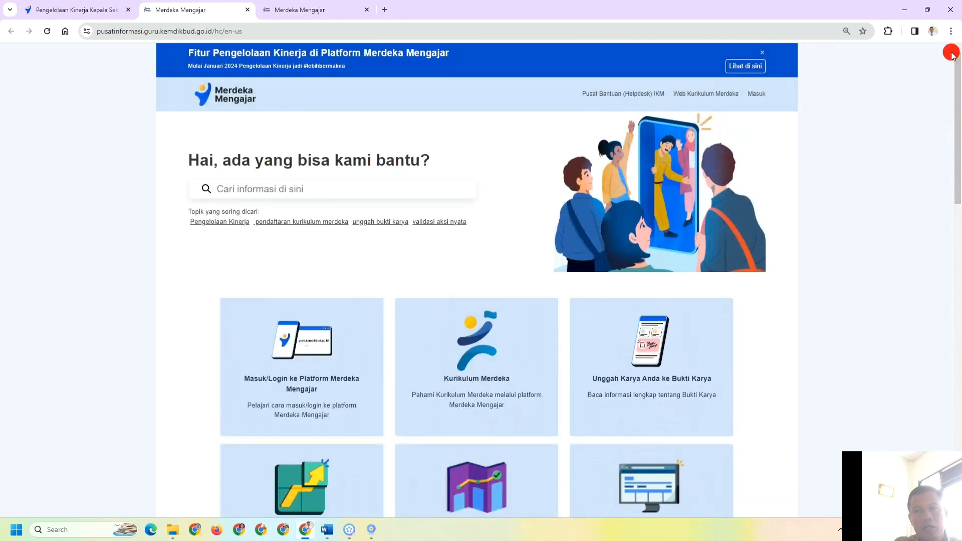
left_click(76, 17)
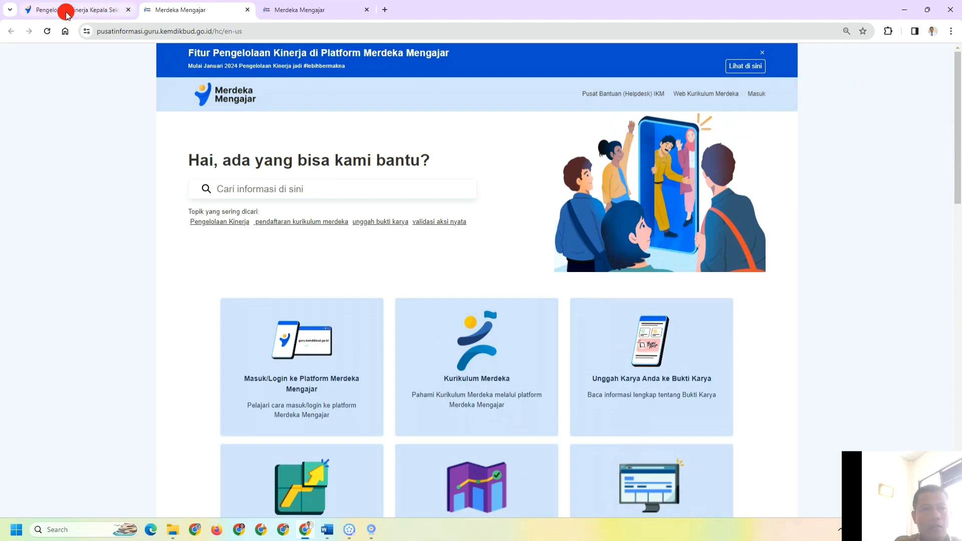
- Switch back to the performance plan and examine the Rencana Hasil Kerja options offered for the first Pengembangan Kompetensi entry
left_click(64, 15)
left_click(206, 116)
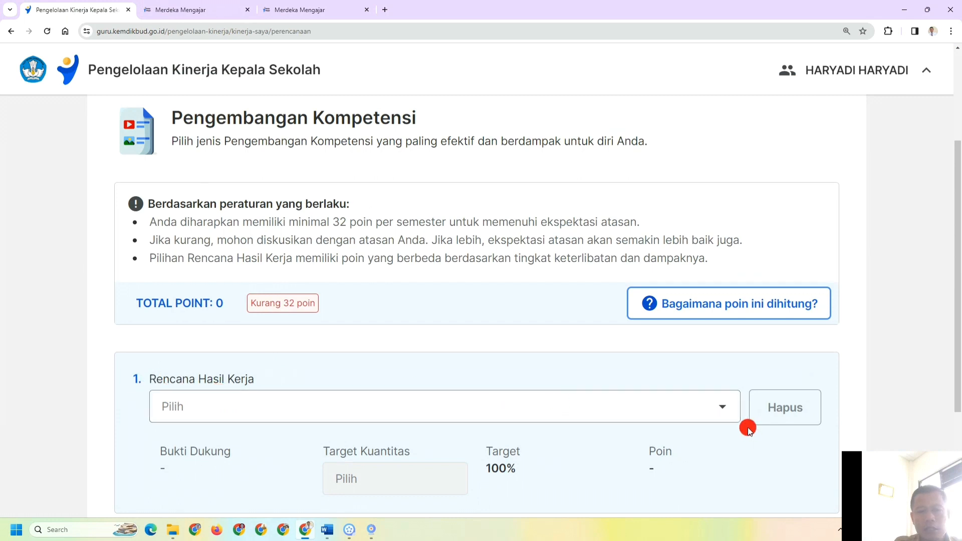
left_click(719, 411)
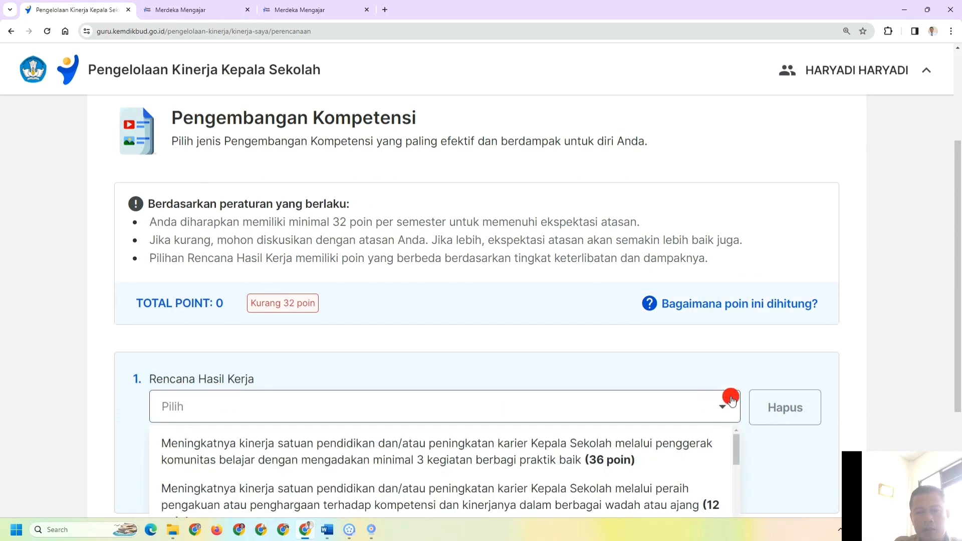
left_click_drag(958, 358, 957, 447)
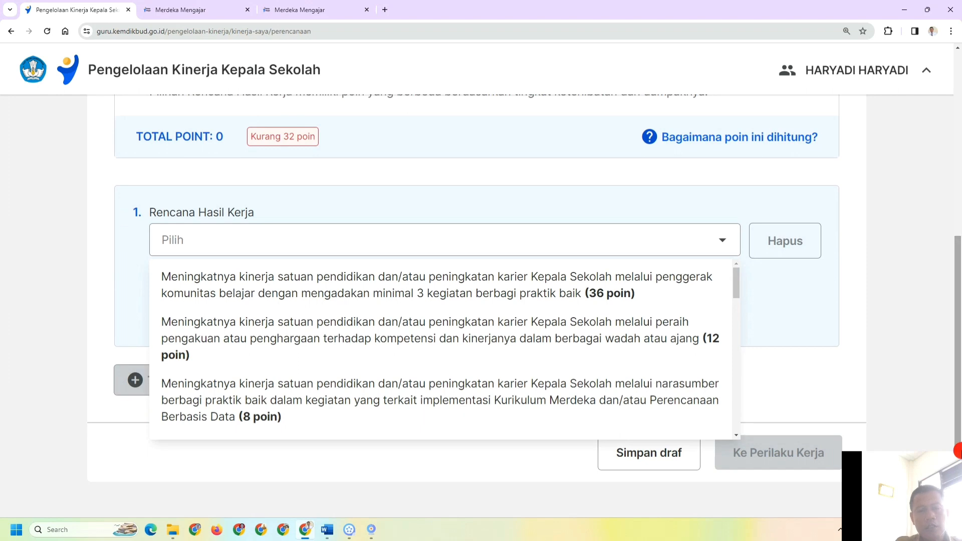
mouse_move(958, 448)
left_mouse_down()
mouse_move(961, 322)
mouse_move(961, 452)
left_mouse_up()
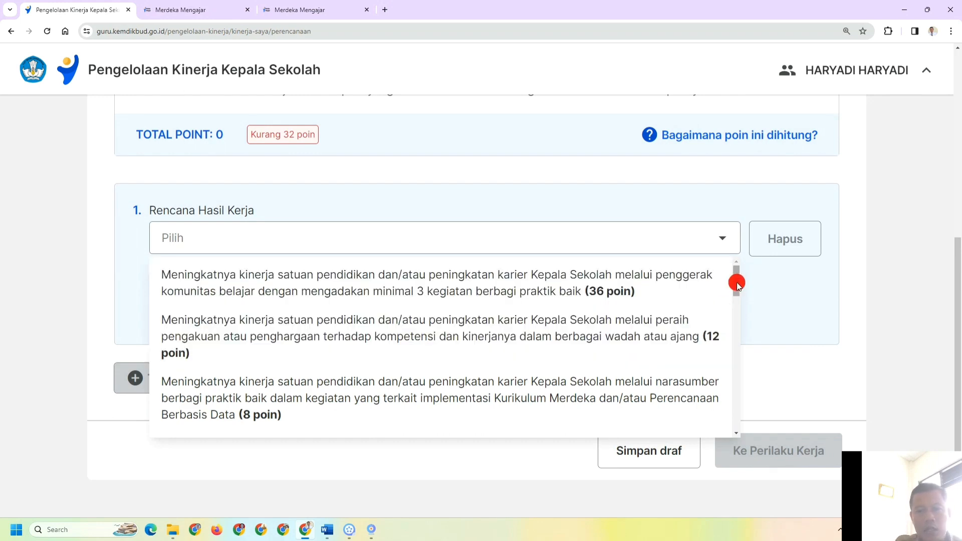
left_click_drag(737, 279, 748, 427)
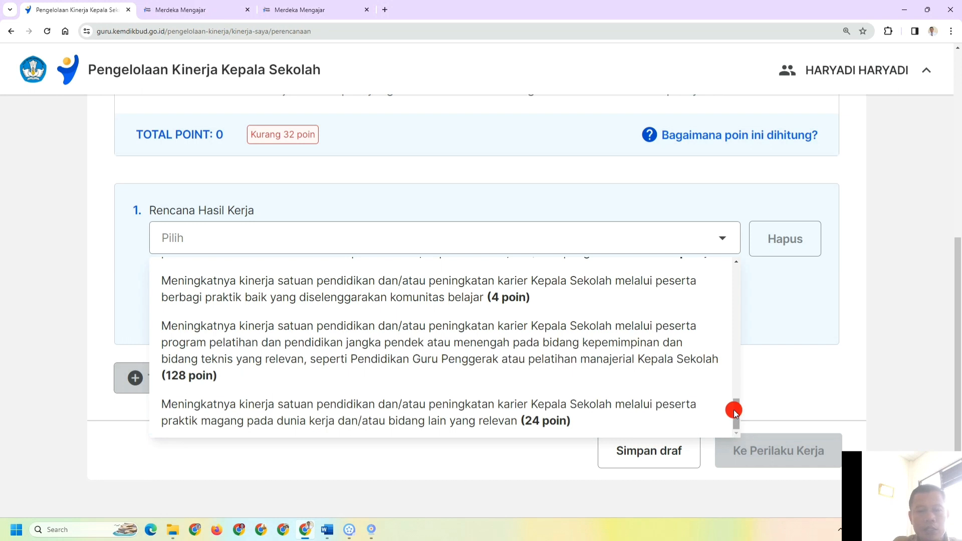
left_click_drag(735, 411, 748, 351)
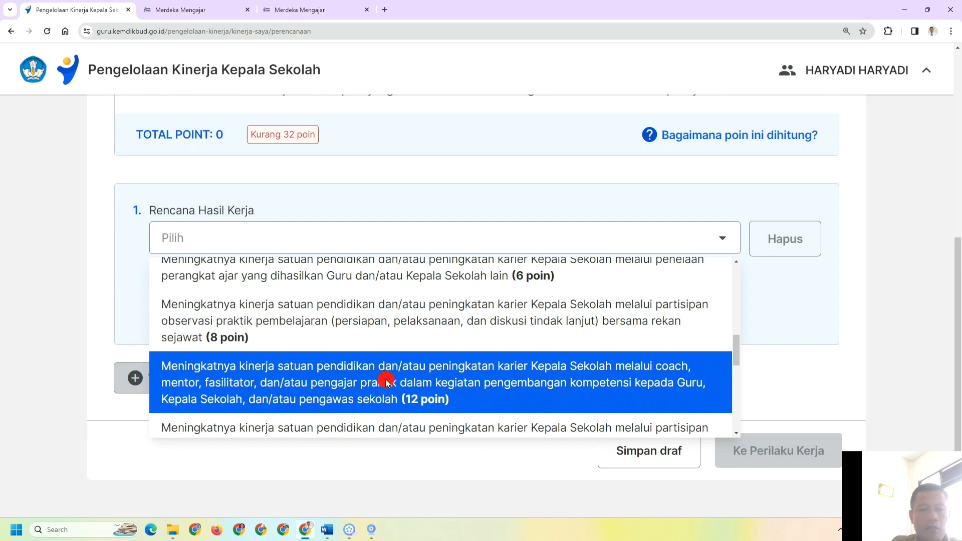
left_click(540, 343)
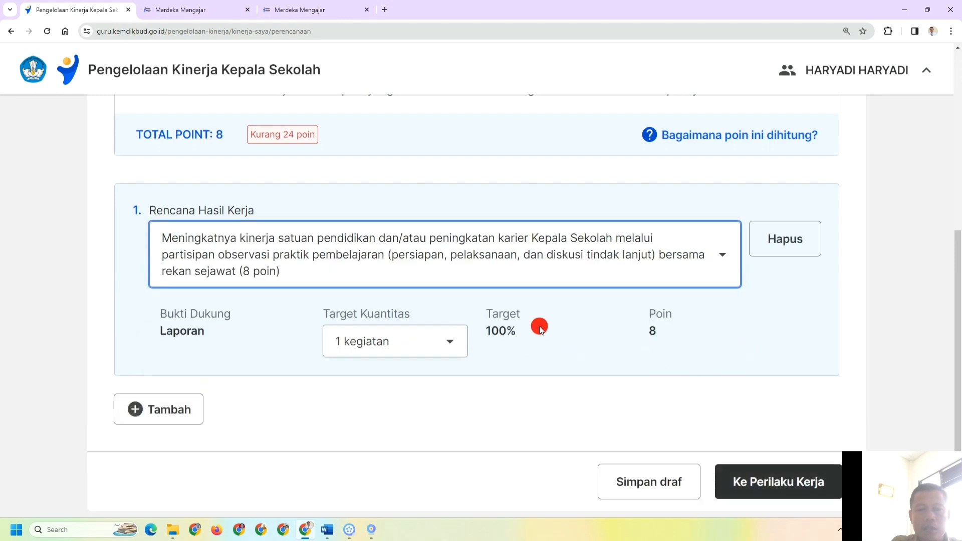
left_click(717, 269)
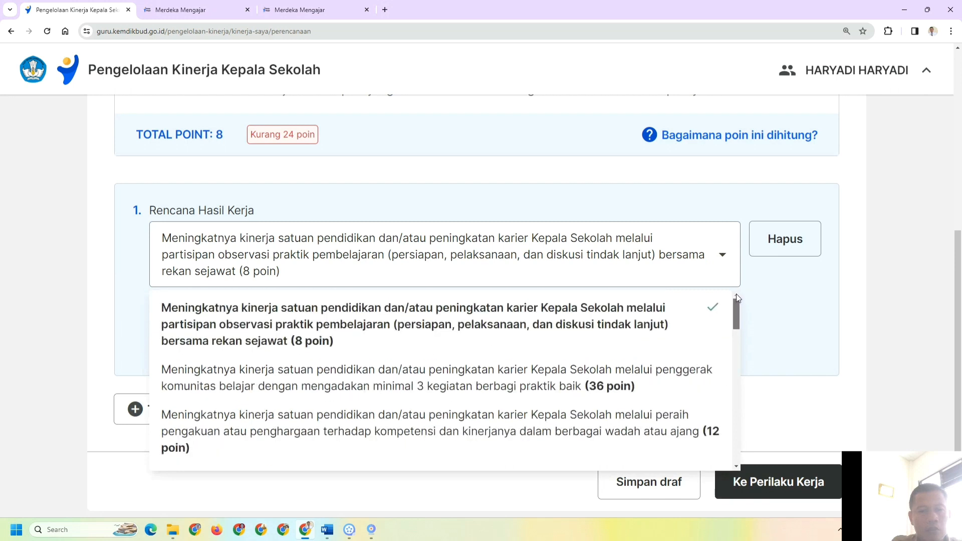
left_click(722, 249)
left_click(722, 251)
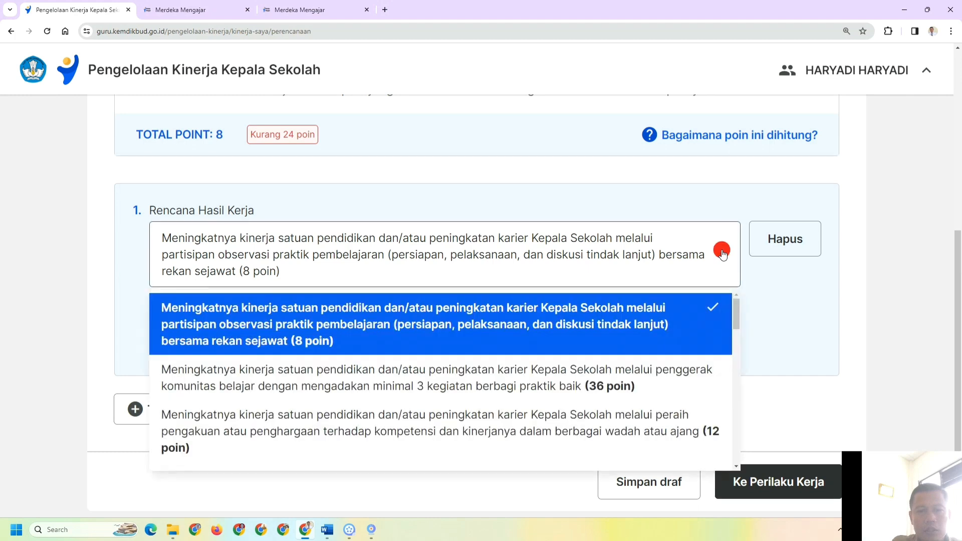
left_click(715, 308)
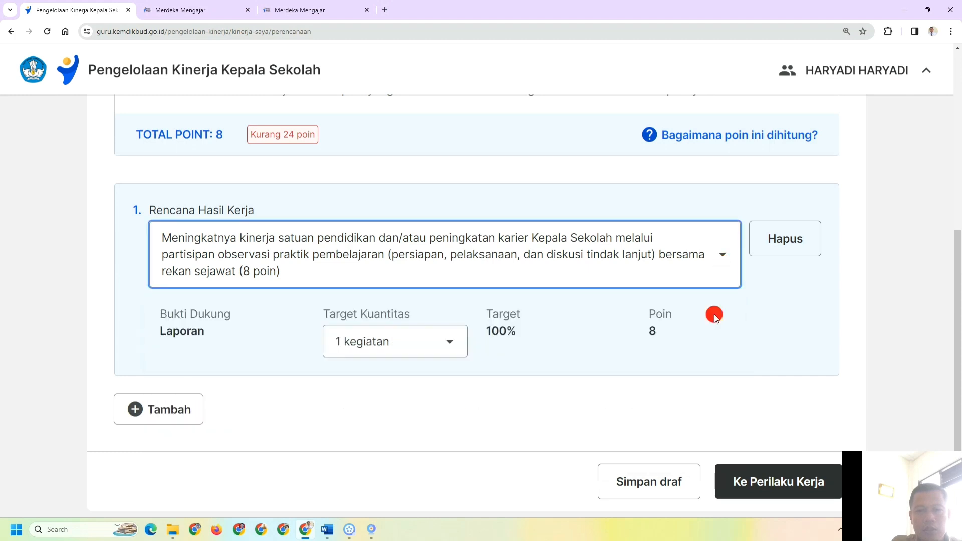
left_click(722, 260)
left_click(792, 240)
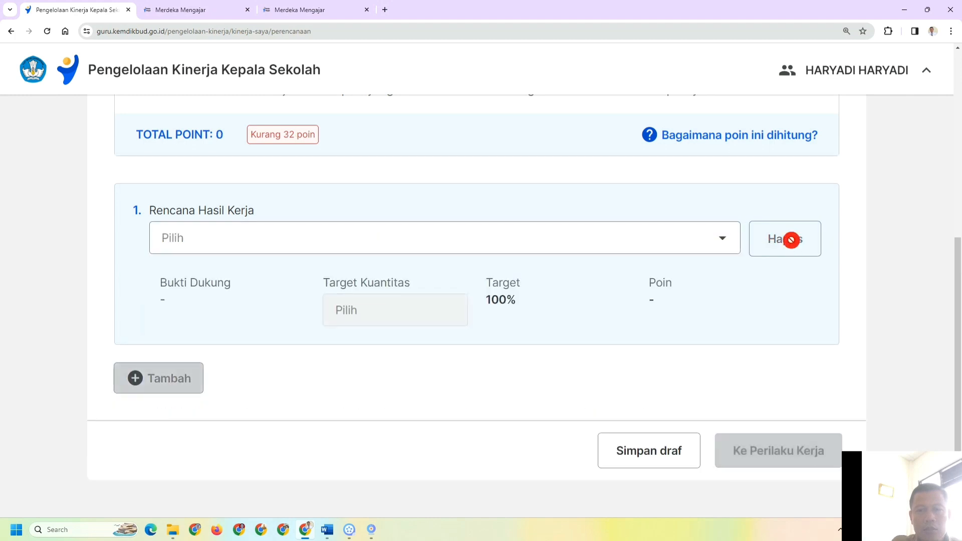
- Set the first Rencana Hasil Kerja to penggerak komunitas belajar dengan mengadakan minimal 3 kegiatan berbagi praktik baik (36 poin)
left_click(720, 240)
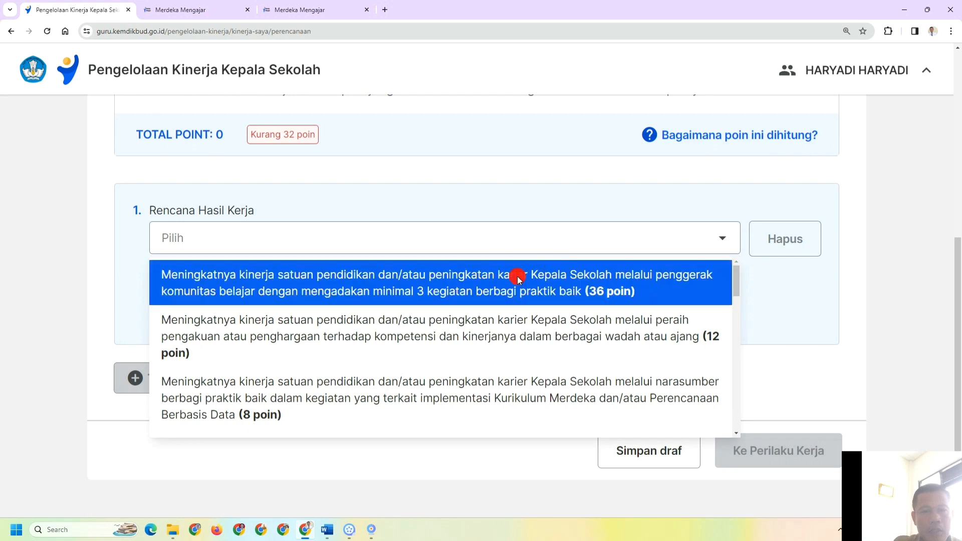
left_click(423, 293)
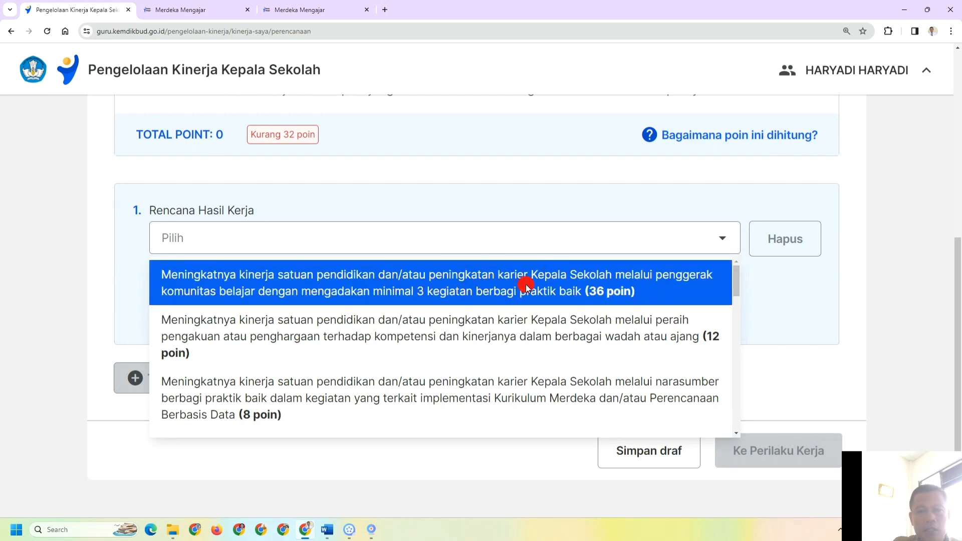
left_click(417, 284)
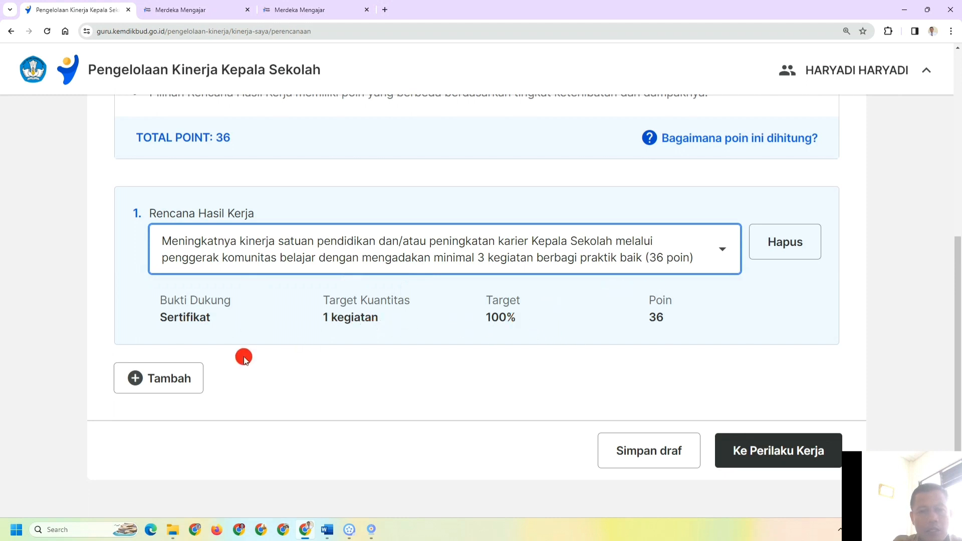
- Add a second Rencana Hasil Kerja for narasumber berbagi praktik baik on implementasi Kurikulum Merdeka dan/atau Perencanaan Berbasis Data (8 poin)
left_click(147, 381)
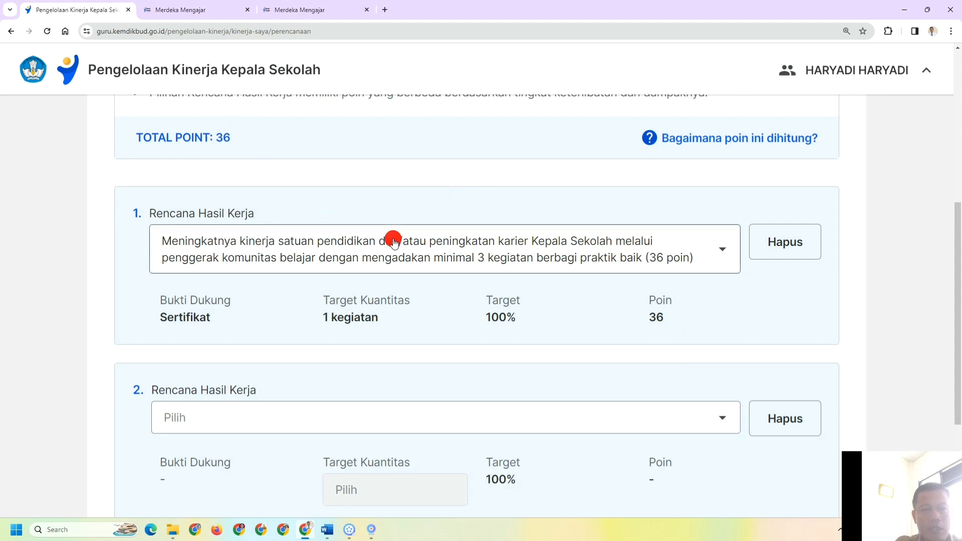
left_click(725, 421)
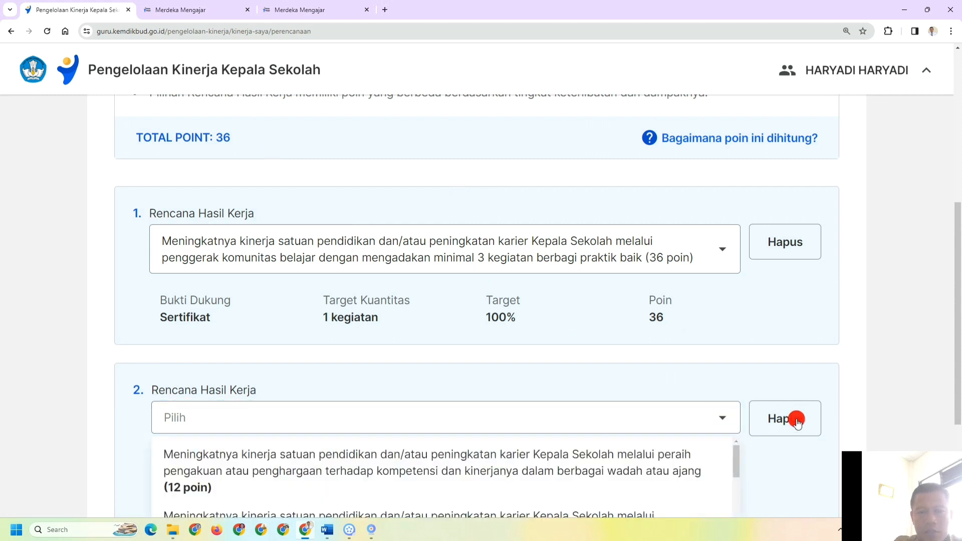
left_click_drag(958, 324, 960, 384)
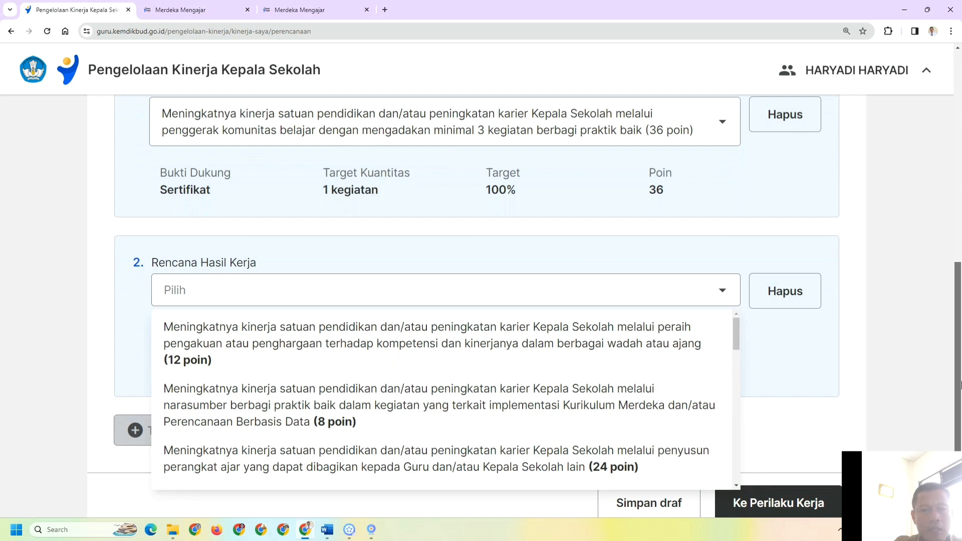
left_click_drag(960, 384, 960, 415)
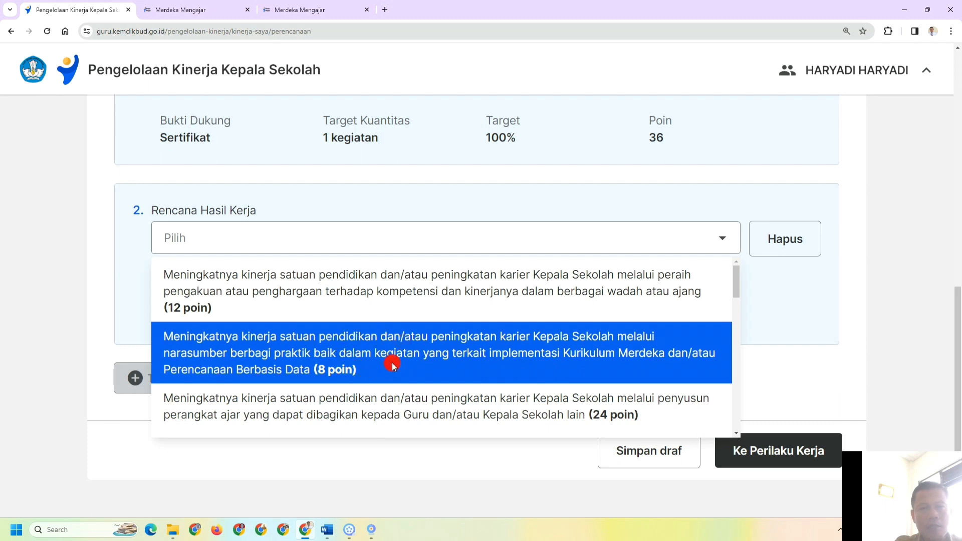
left_click(350, 351)
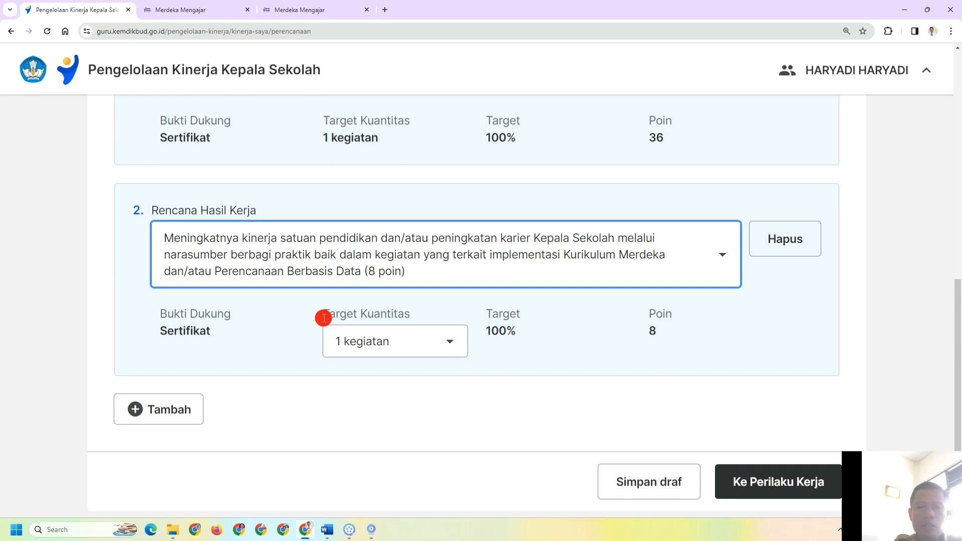
- Add a third Rencana Hasil Kerja for penelaah aksi nyata sejawat yang dihasilkan Guru dan/atau Kepala Sekolah lain (6 poin)
left_click(157, 409)
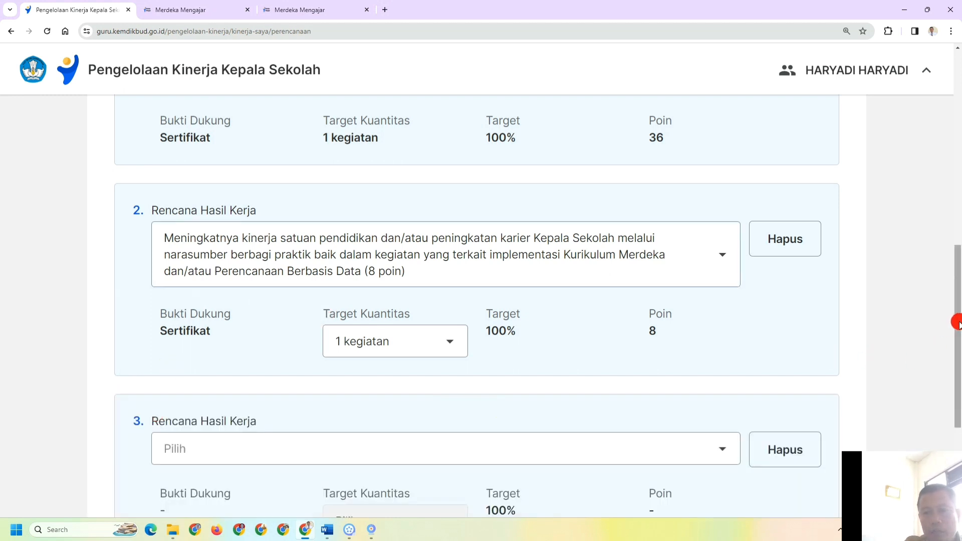
left_click_drag(959, 325, 958, 391)
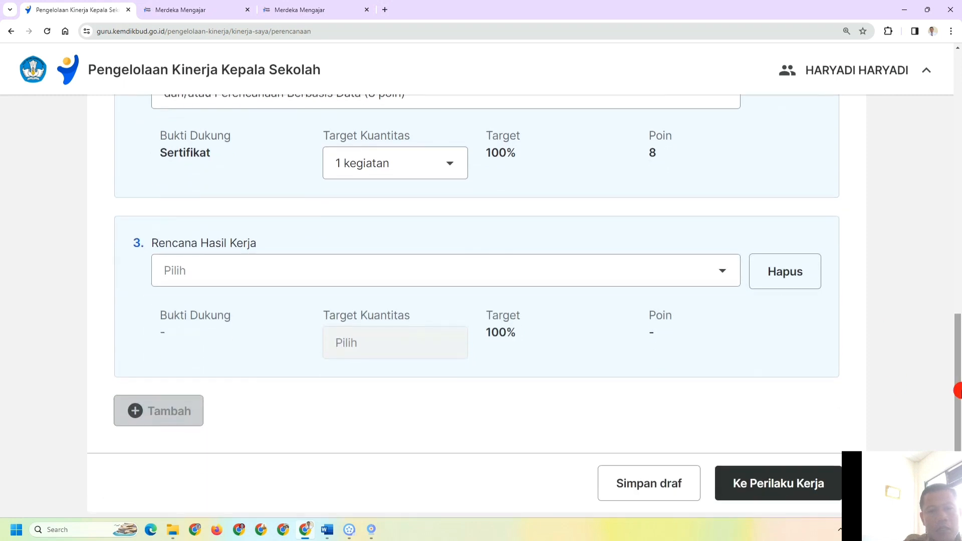
left_click(722, 274)
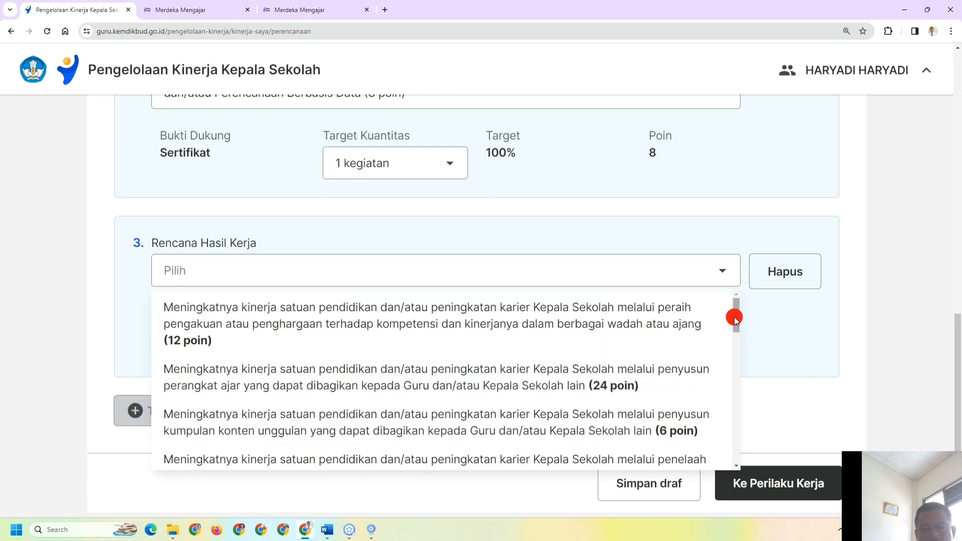
left_click_drag(735, 317, 736, 342)
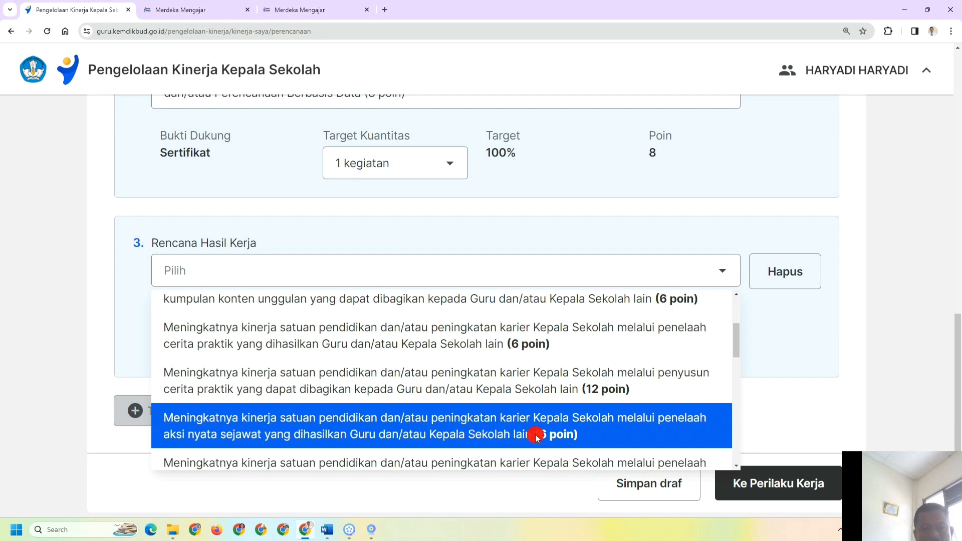
left_click(509, 421)
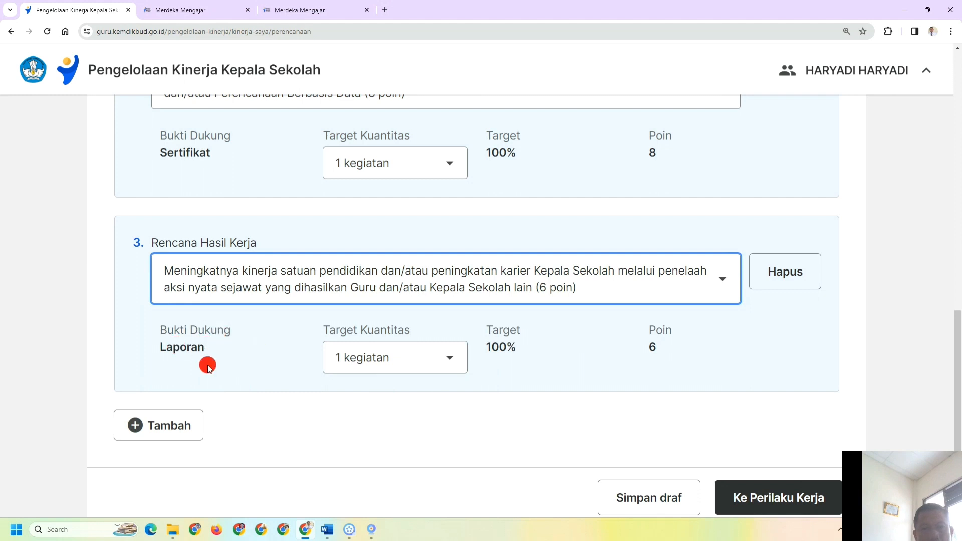
- Add a fourth Rencana Hasil Kerja for penelaah perangkat ajar yang dihasilkan Guru dan/atau Kepala Sekolah lain (6 poin)
left_click(154, 434)
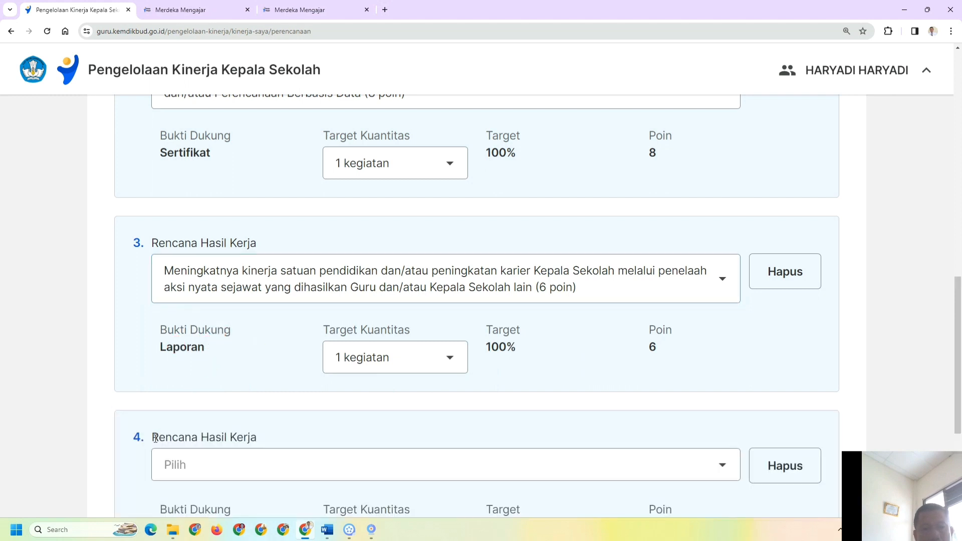
left_click(723, 468)
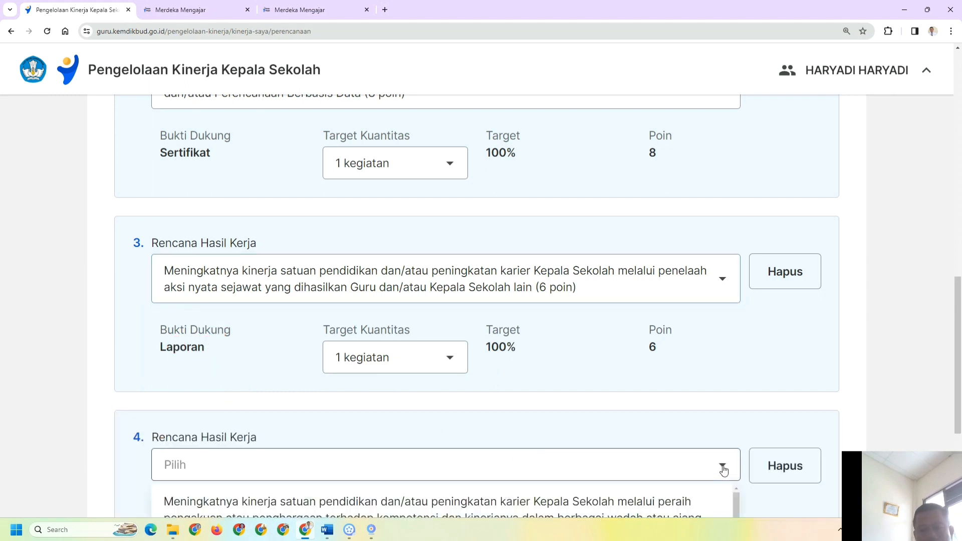
left_click_drag(958, 303, 960, 378)
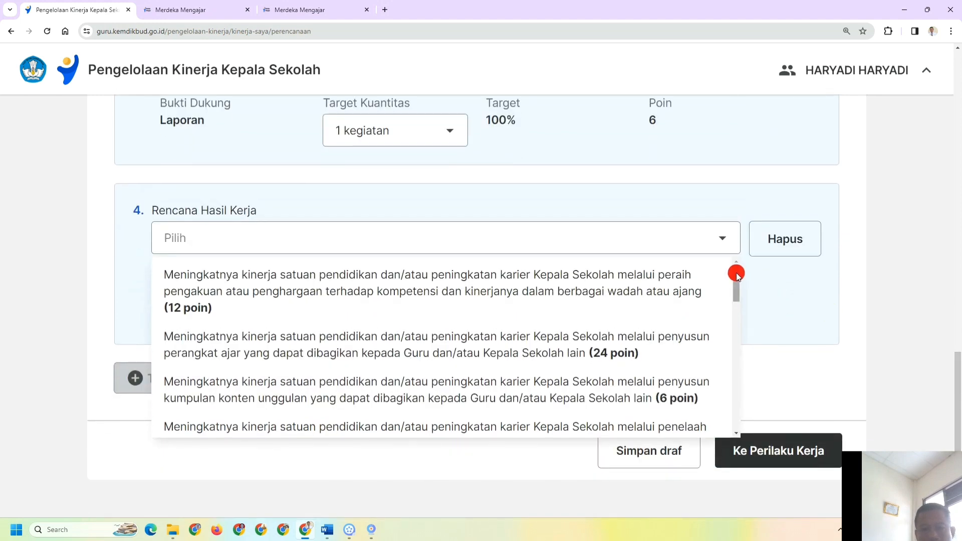
left_click_drag(737, 274, 740, 308)
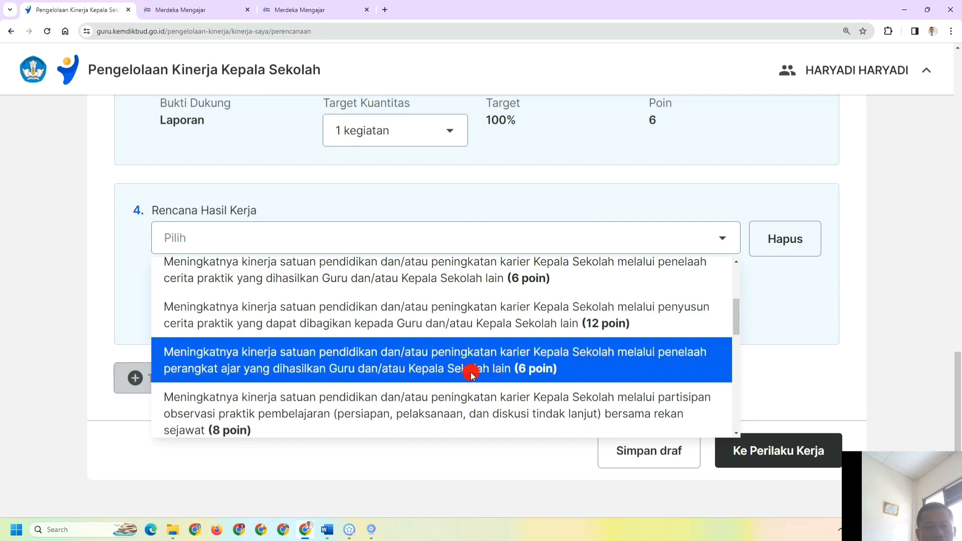
left_click(441, 364)
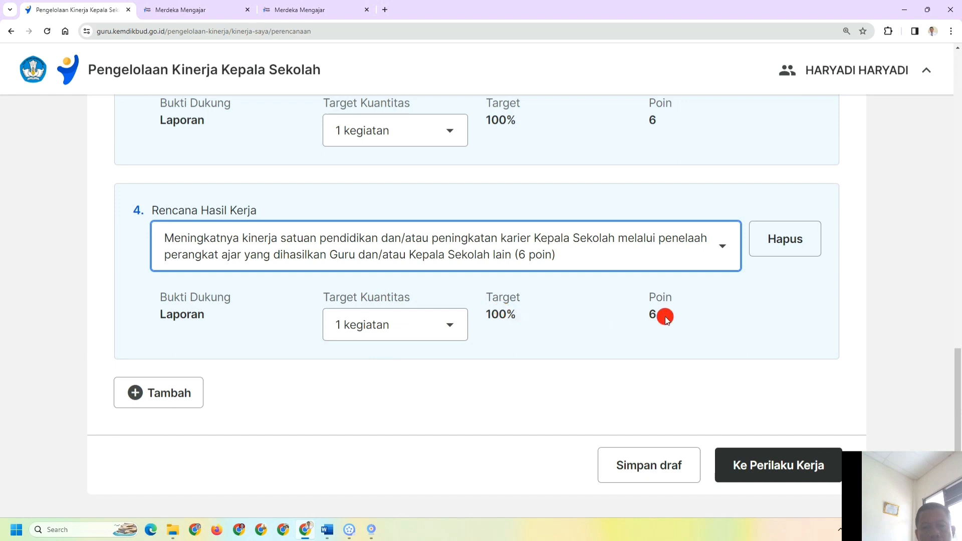
- Add a fifth Rencana Hasil Kerja for partisipan observasi praktik pembelajaran bersama rekan sejawat (8 poin)
left_click(161, 401)
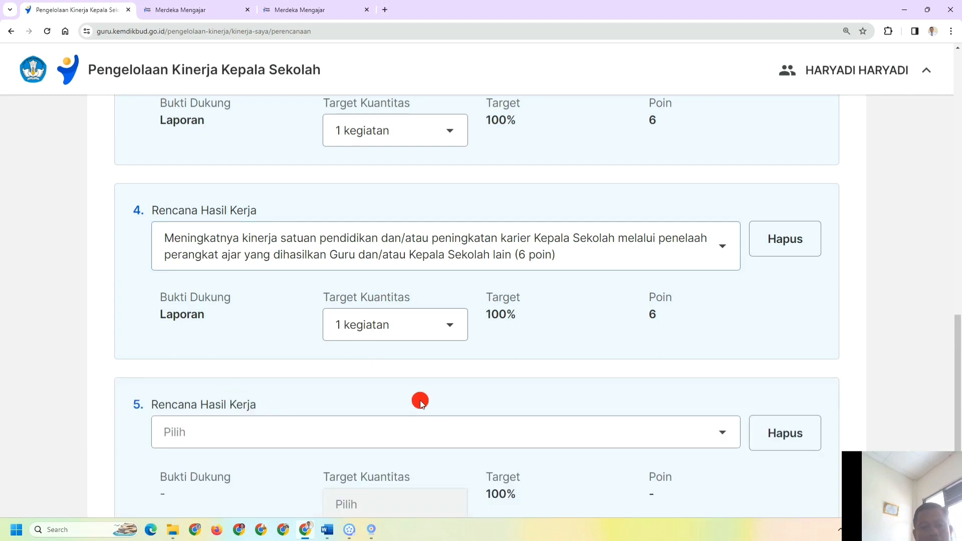
left_click(725, 435)
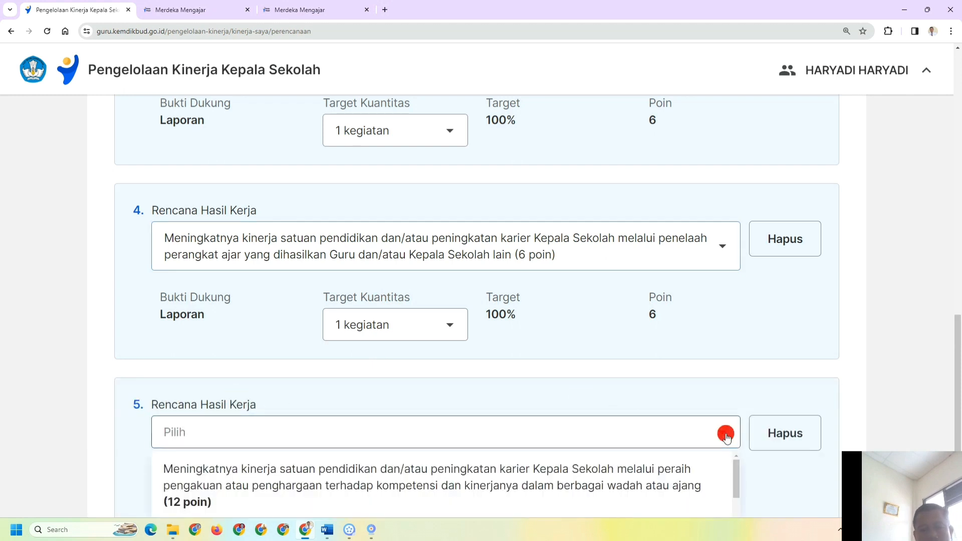
scroll(738, 474, "down", 1)
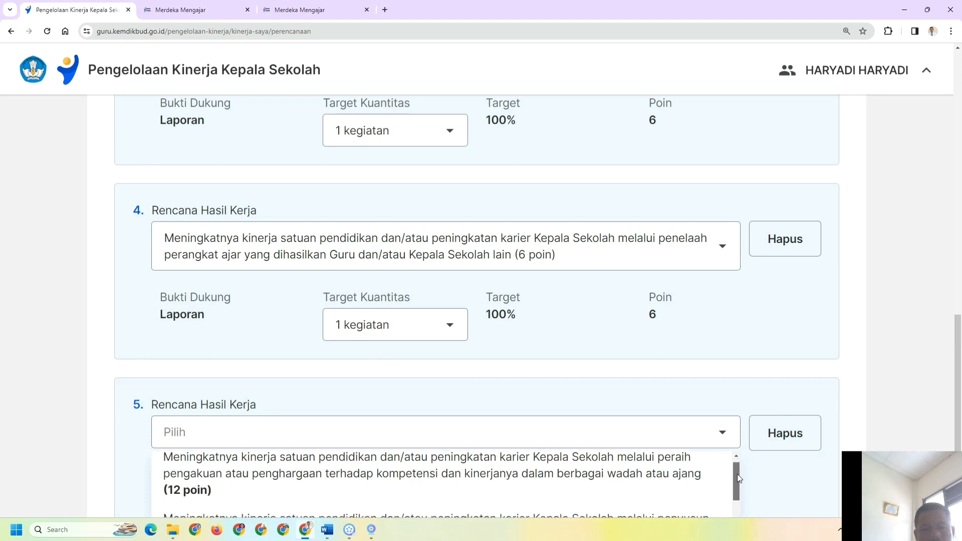
left_click_drag(738, 474, 750, 525)
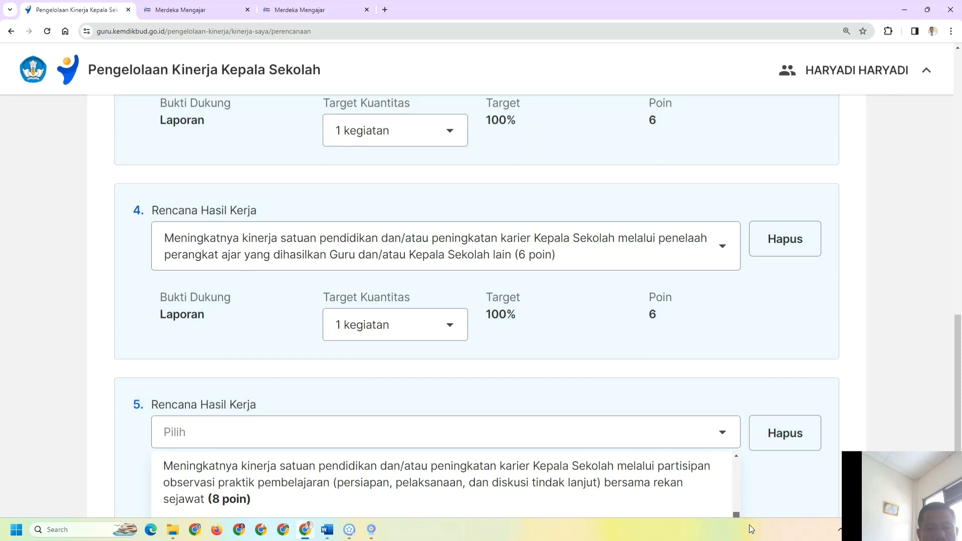
left_click_drag(750, 525, 750, 526)
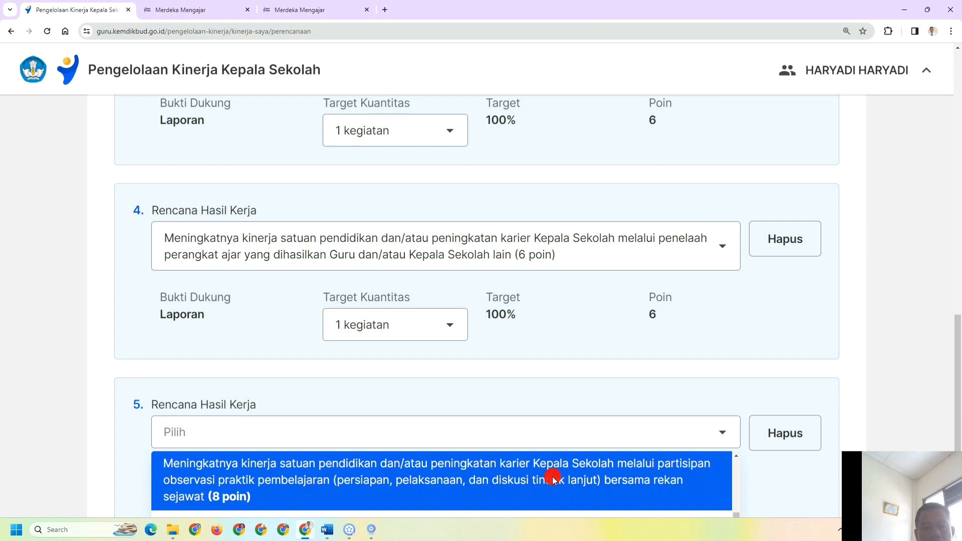
left_click(521, 476)
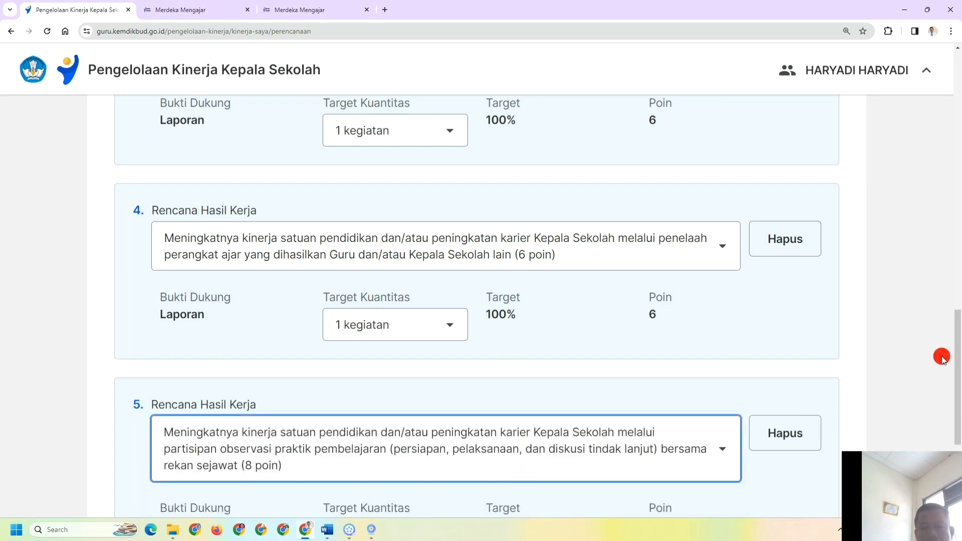
- Add a sixth Rencana Hasil Kerja for coach, mentor, fasilitator, dan/atau pengajar praktik dalam kegiatan pengembangan kompetensi (12 poin)
scroll(955, 396, "down", 5)
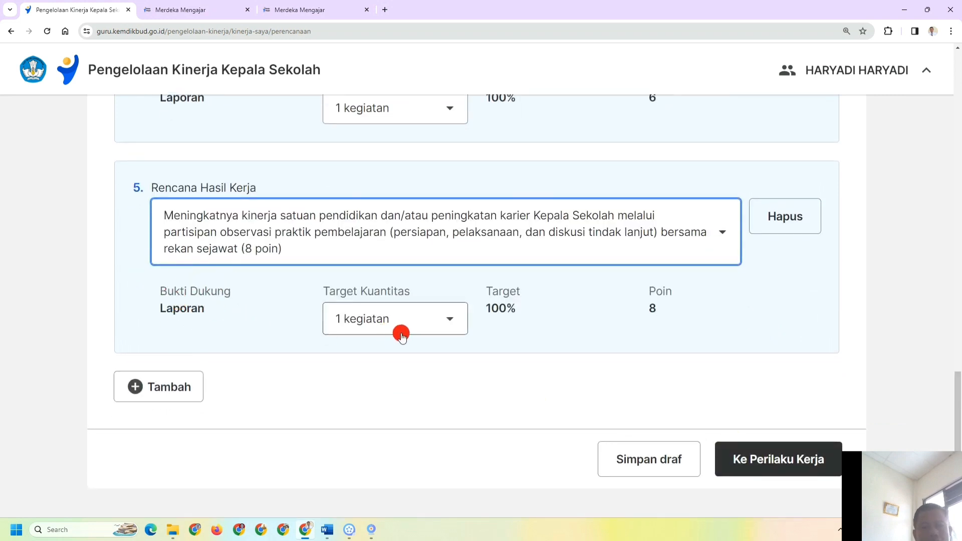
left_click(163, 380)
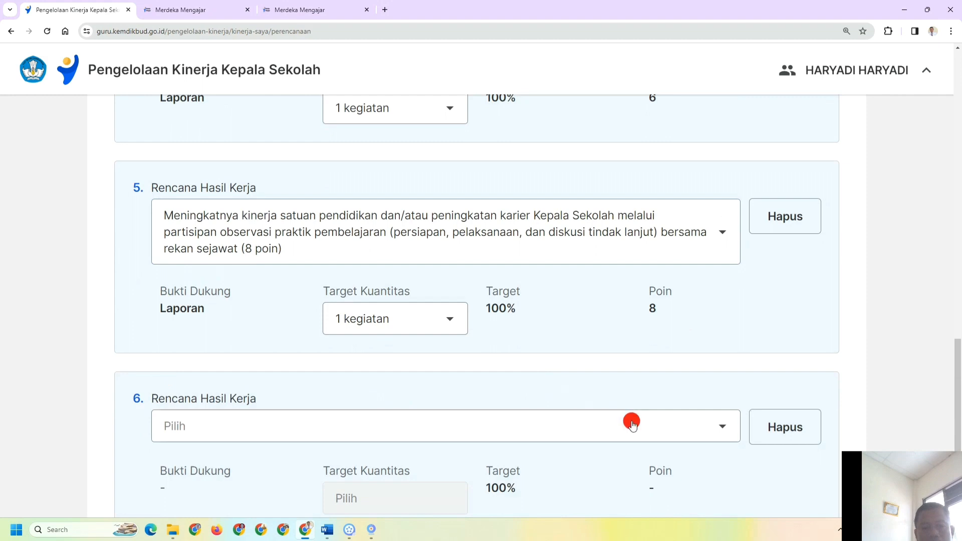
left_click(722, 427)
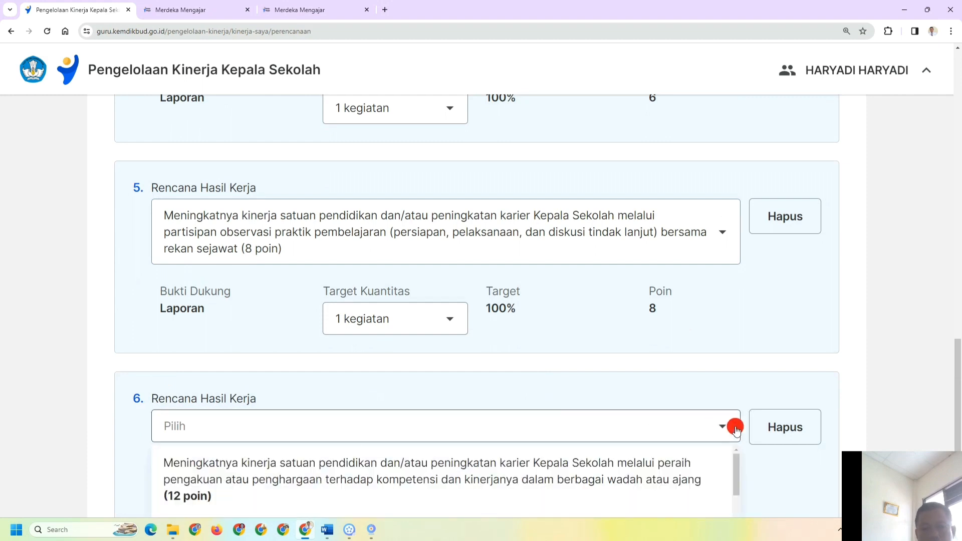
left_click_drag(954, 382, 960, 436)
left_click(734, 285)
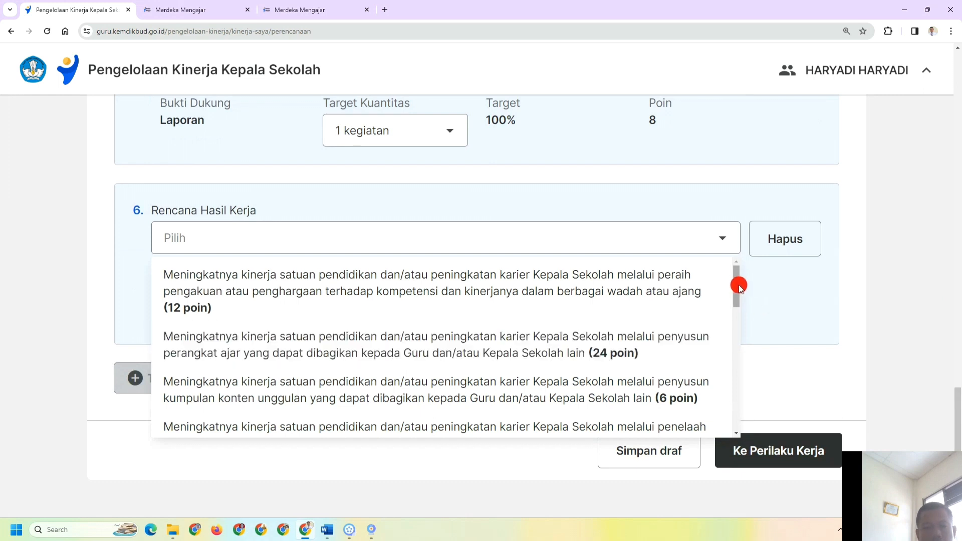
left_click_drag(732, 285, 750, 314)
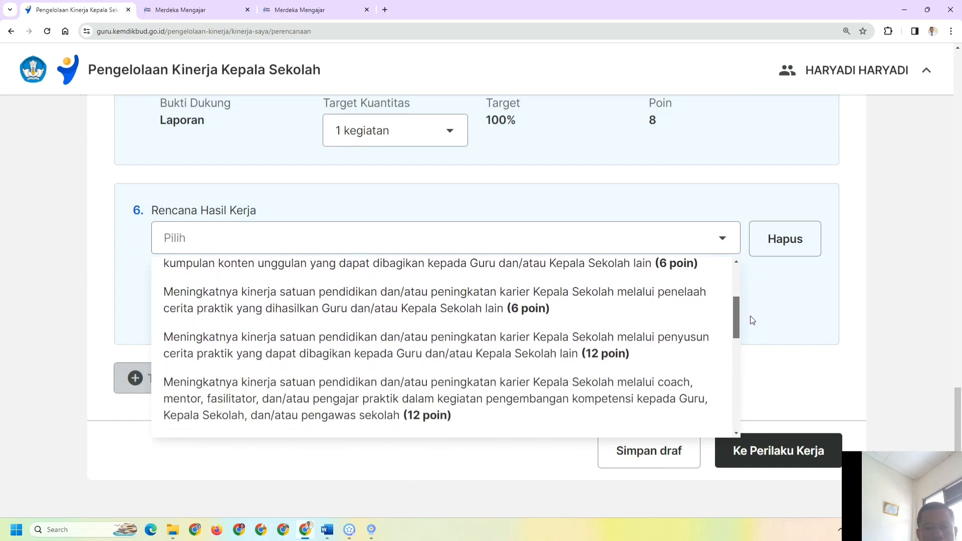
left_click_drag(751, 315, 751, 328)
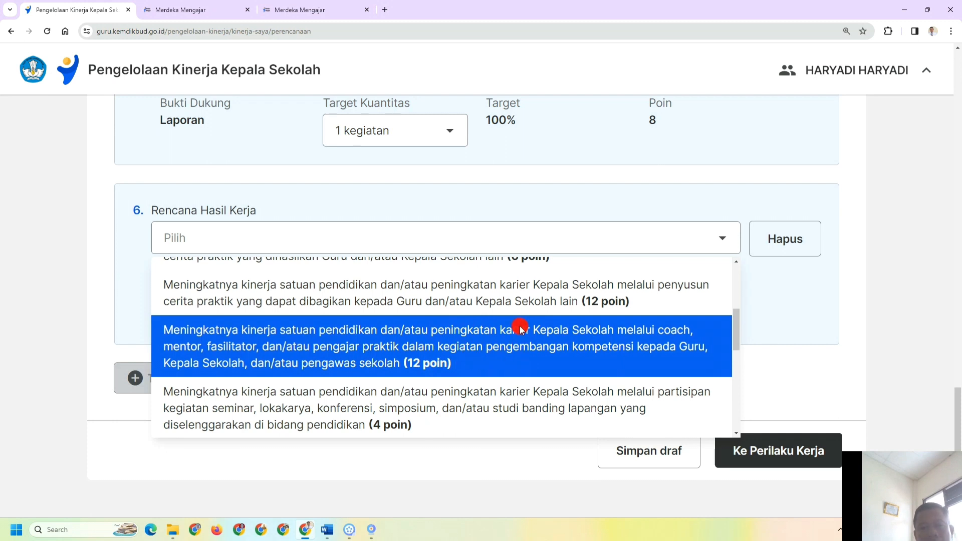
left_click(448, 338)
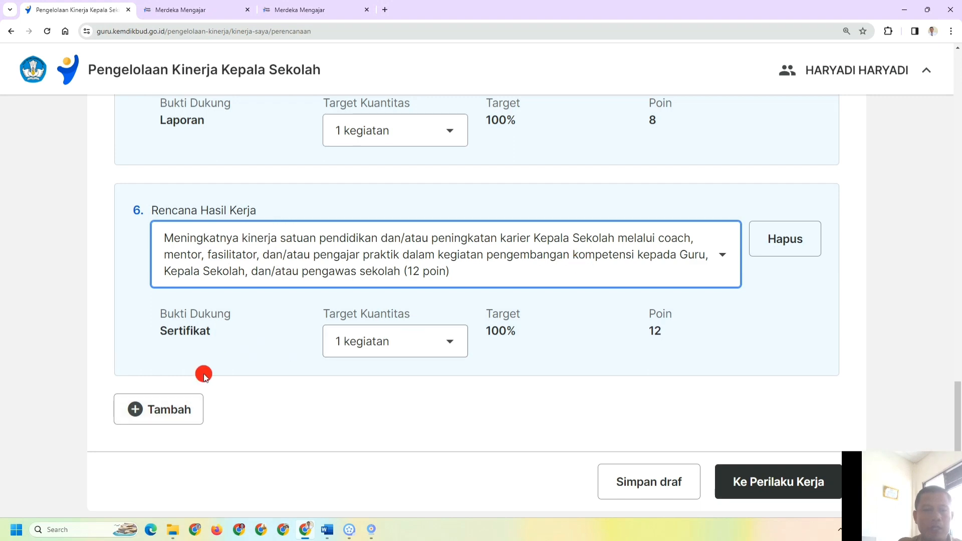
- Add a seventh Rencana Hasil Kerja for peserta pelatihan mandiri sesuai model kompetensi Guru, Kepala Sekolah, dan/atau pengawas sekolah (8 poin)
left_click(175, 407)
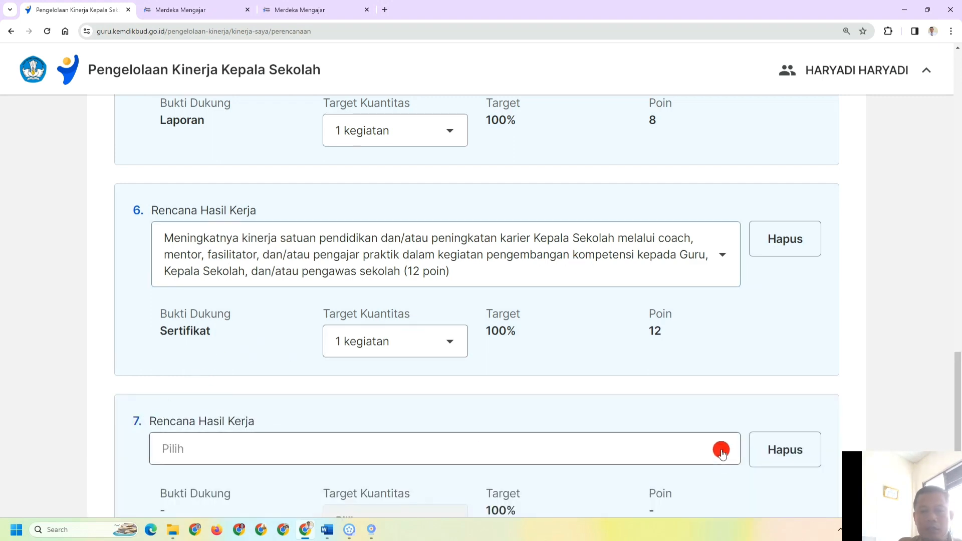
left_click(723, 461)
left_click_drag(957, 370, 959, 423)
left_click_drag(743, 285, 747, 370)
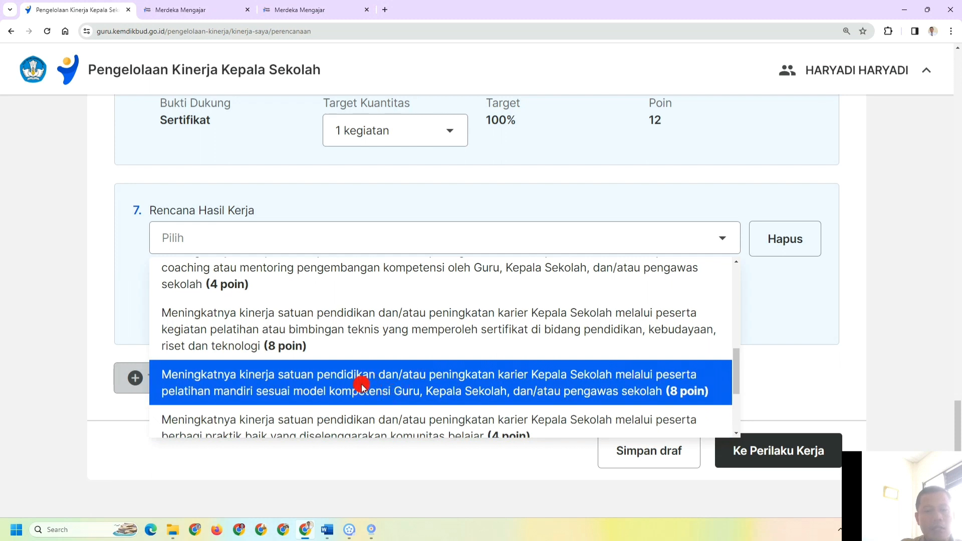
left_click(438, 383)
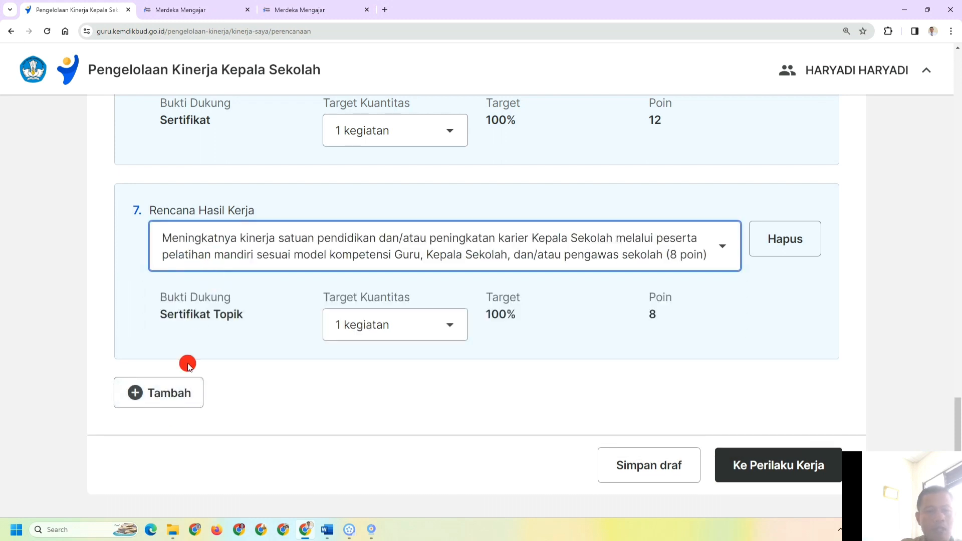
- Add an eighth Rencana Hasil Kerja for peserta coaching atau mentoring pengembangan kompetensi (4 poin)
left_click(178, 388)
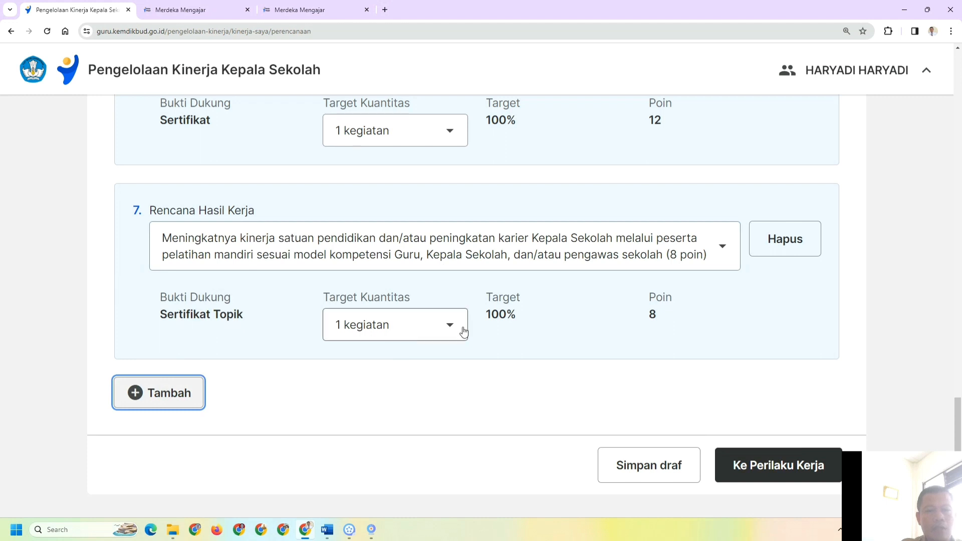
left_click(166, 396)
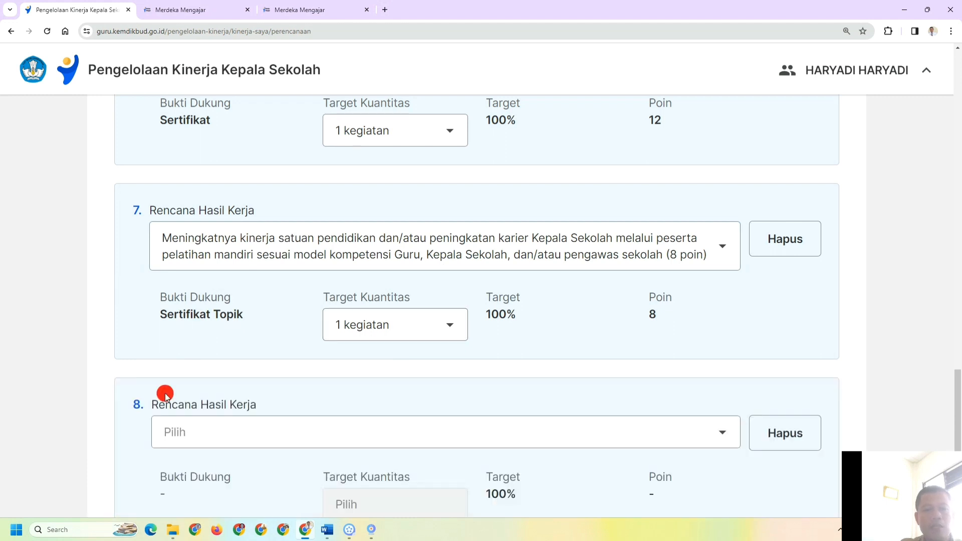
scroll(957, 391, "down", 3)
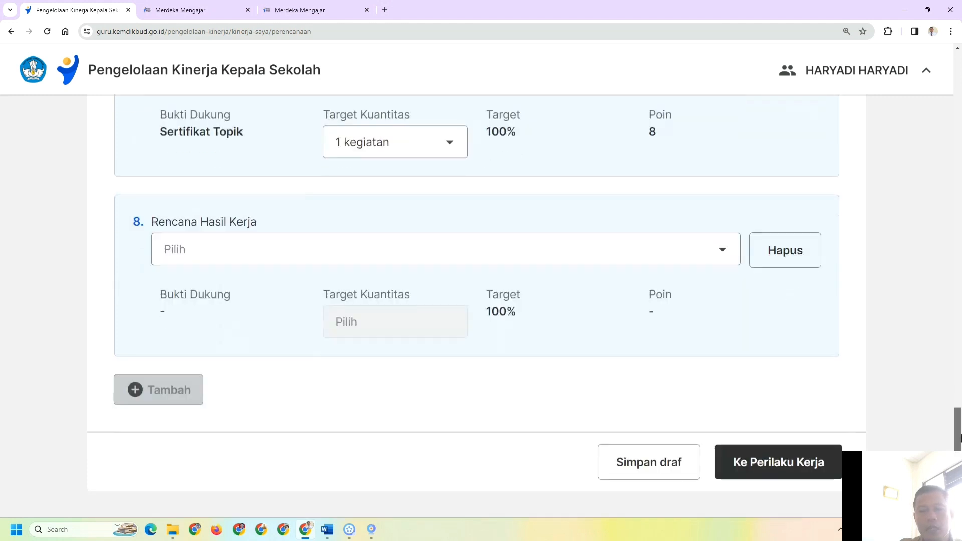
left_click(720, 243)
left_click_drag(737, 288, 748, 356)
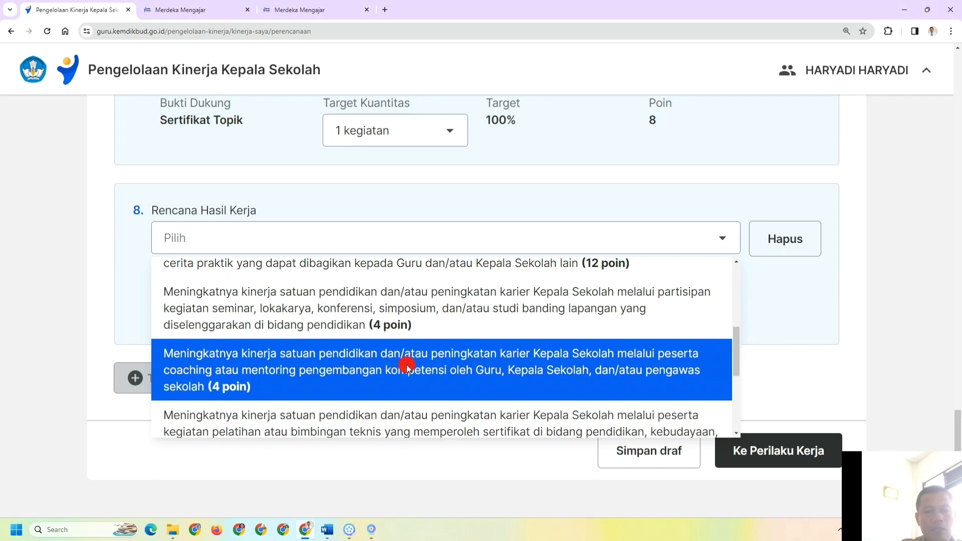
left_click(375, 366)
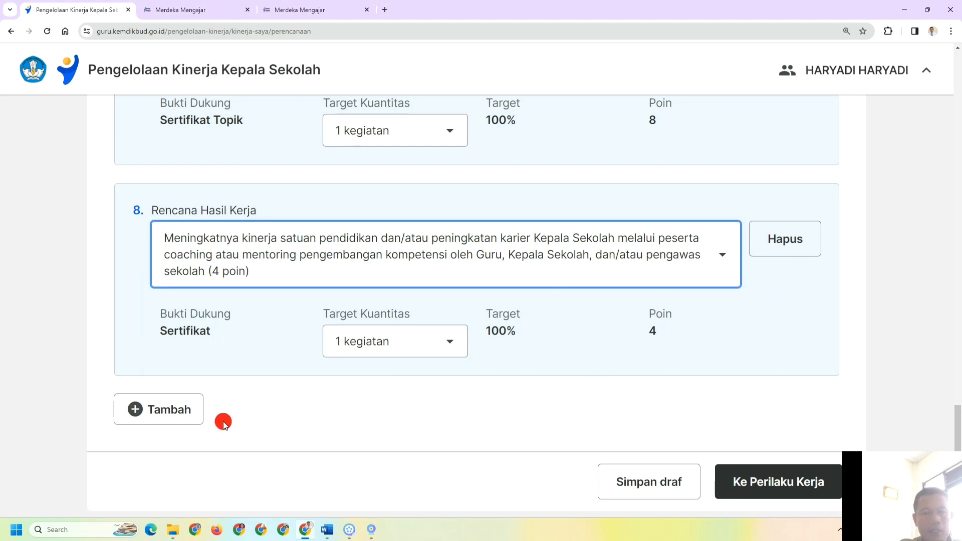
- Add a ninth Rencana Hasil Kerja for peserta berbagi praktik baik yang diselenggarakan komunitas belajar (4 poin)
left_click(162, 421)
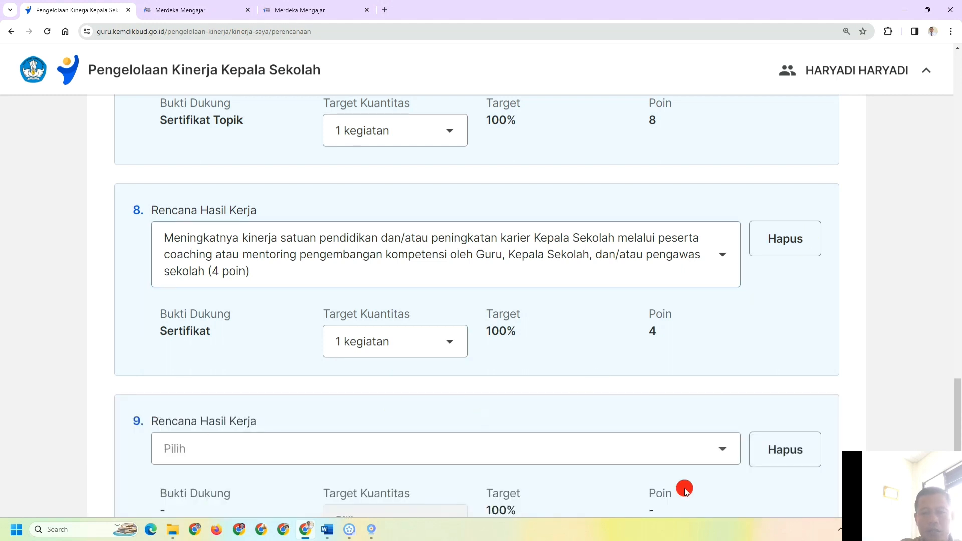
left_click(722, 449)
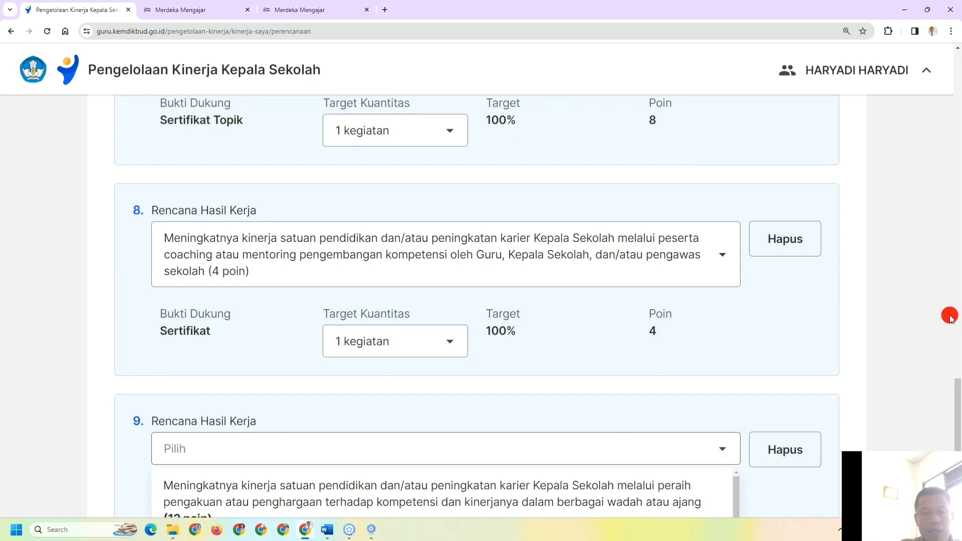
left_click_drag(958, 407, 957, 446)
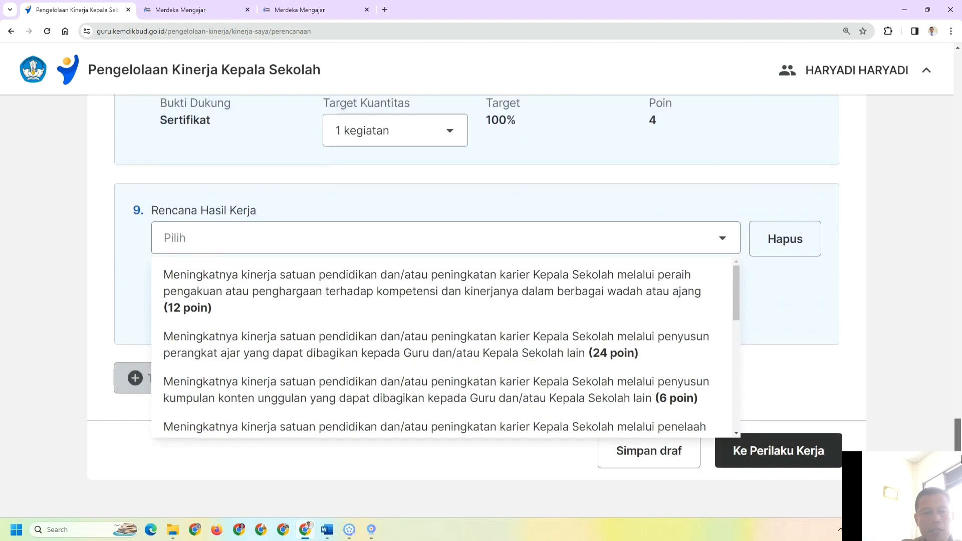
left_click_drag(739, 299, 731, 388)
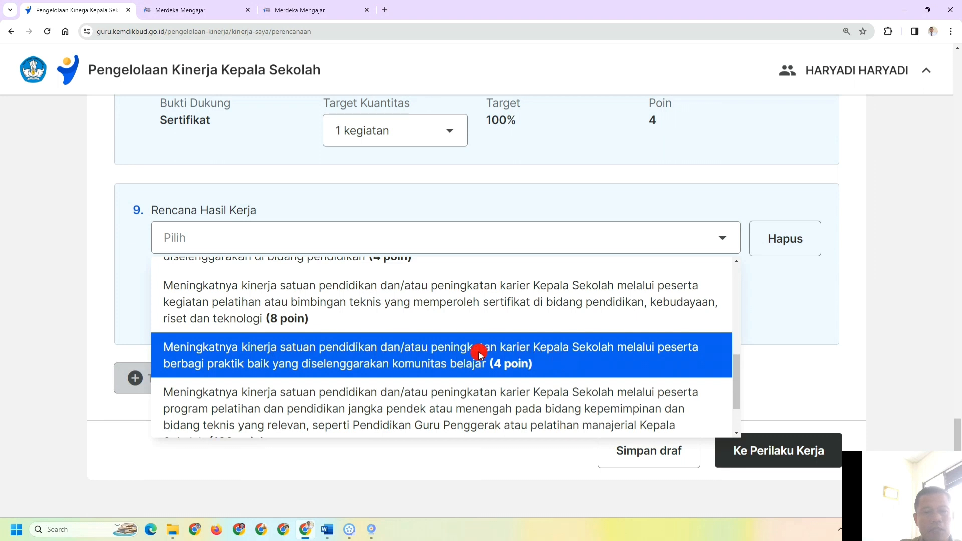
left_click(357, 364)
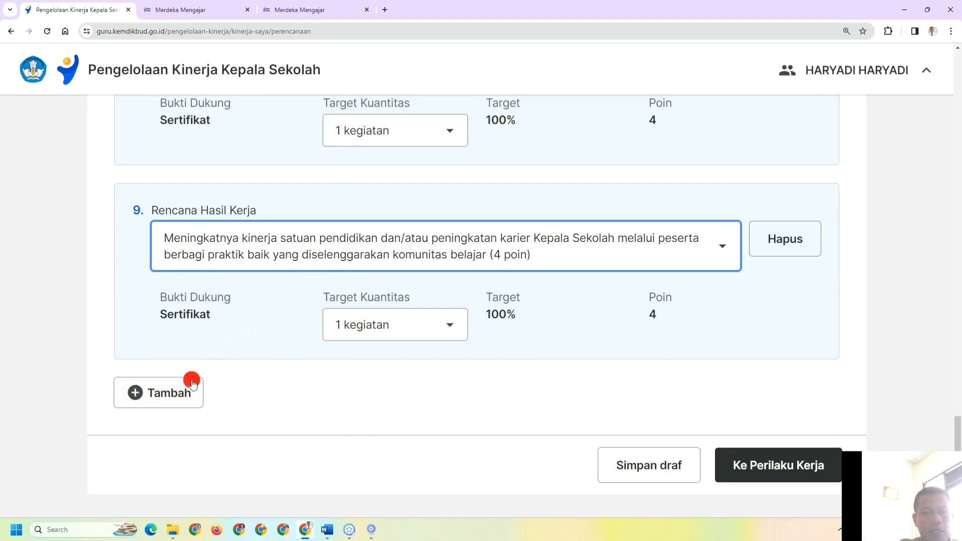
- Add a blank tenth Rencana Hasil Kerja and review its remaining options without choosing one
left_click(159, 403)
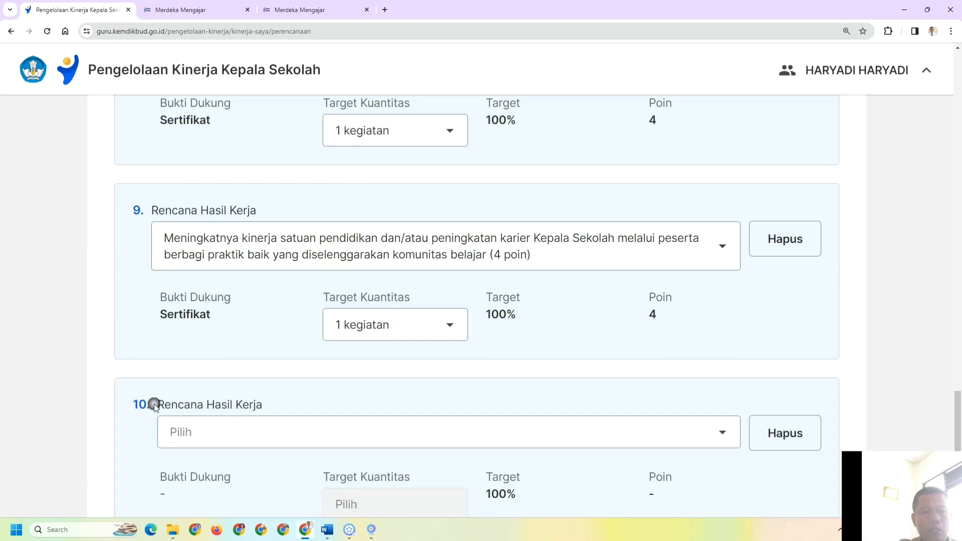
left_click(721, 432)
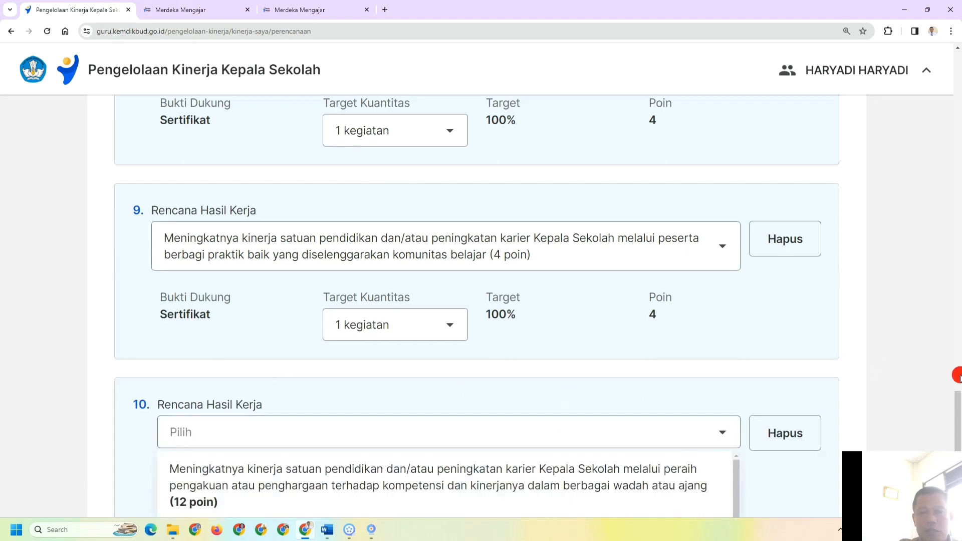
left_click_drag(958, 412, 959, 446)
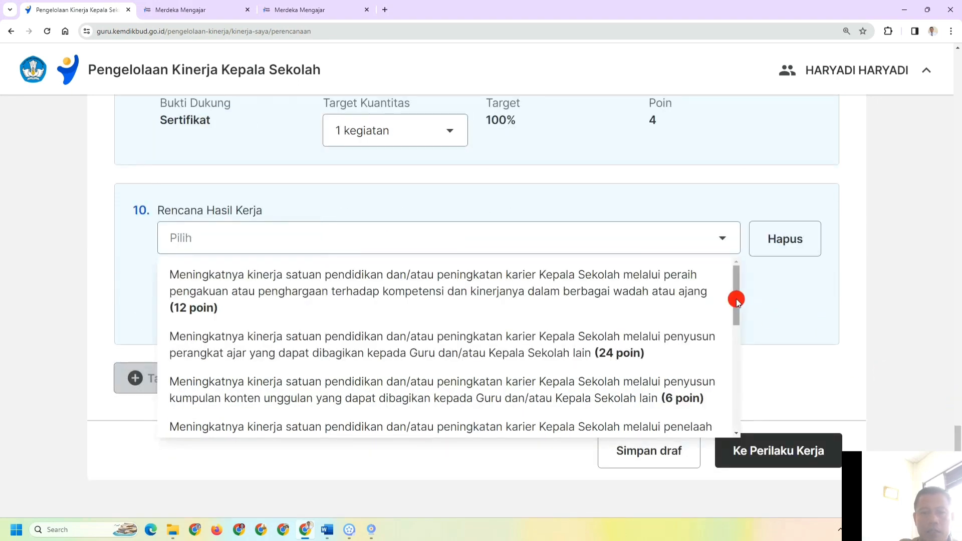
left_click_drag(735, 296, 732, 429)
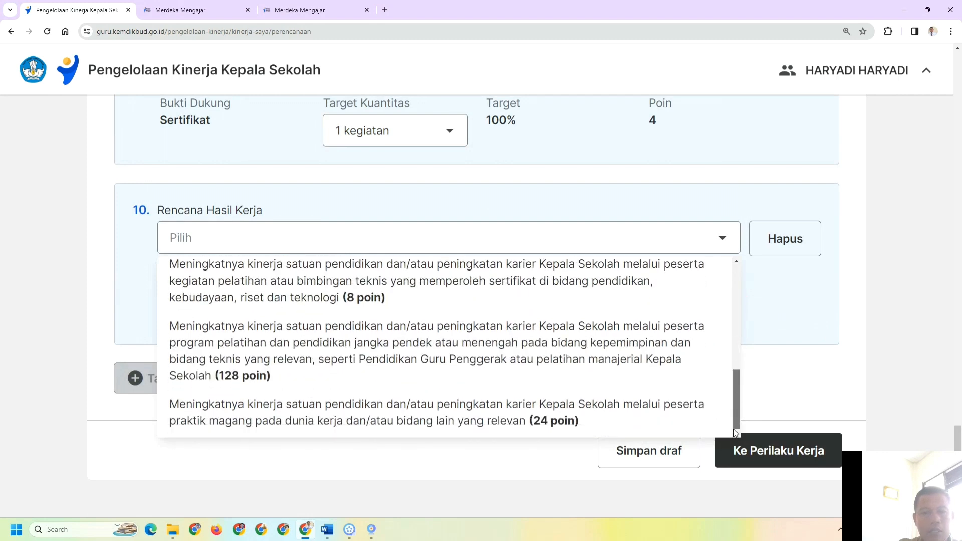
scroll(736, 399, "up", 1)
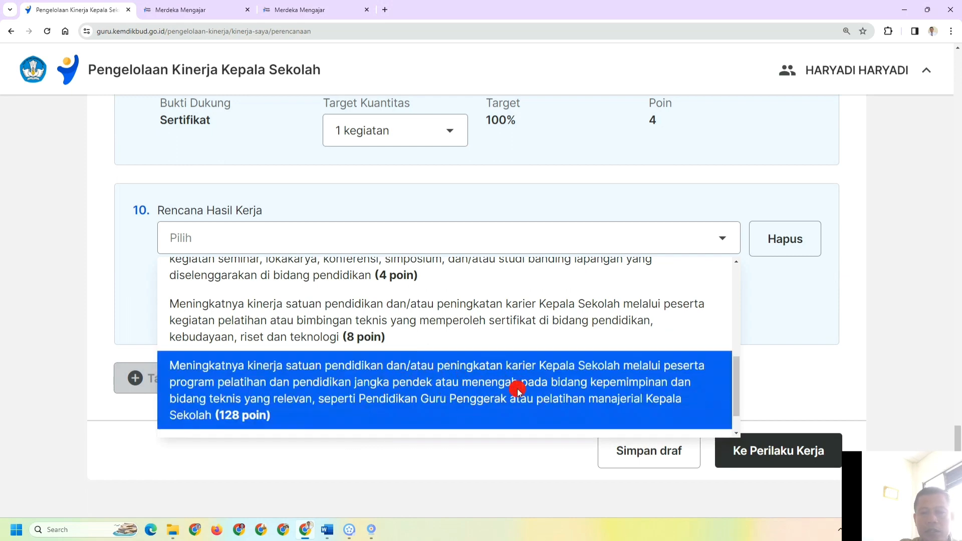
scroll(735, 391, "down", 1)
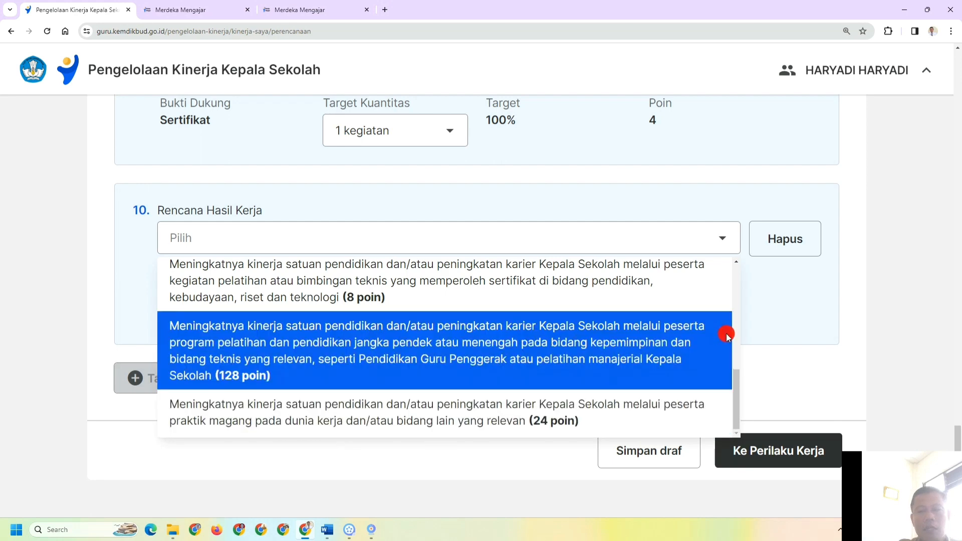
left_click_drag(738, 388, 754, 340)
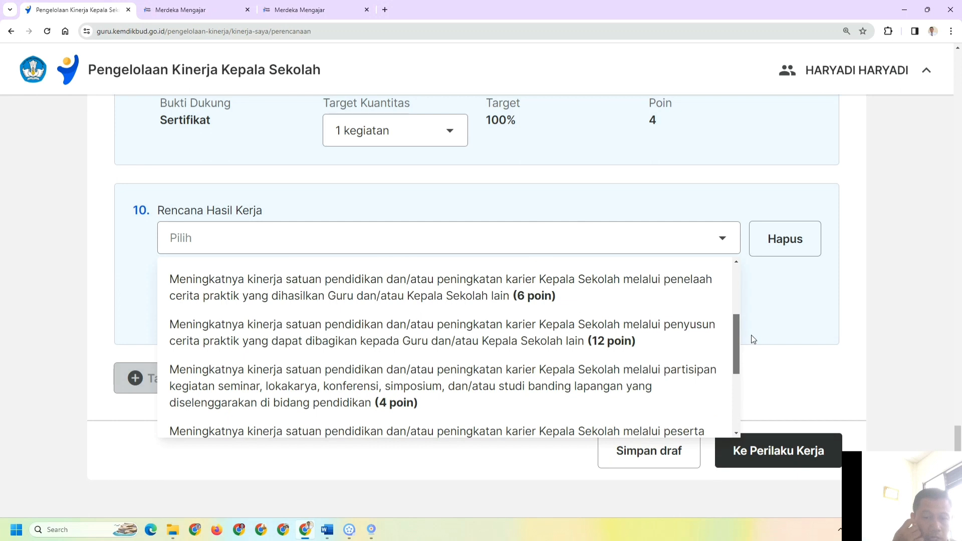
left_click_drag(750, 335, 756, 292)
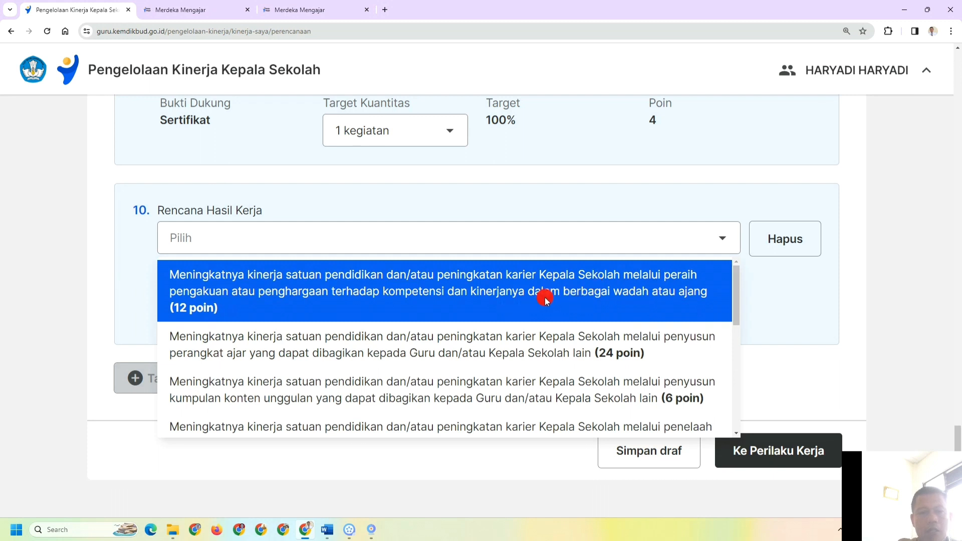
left_click(876, 355)
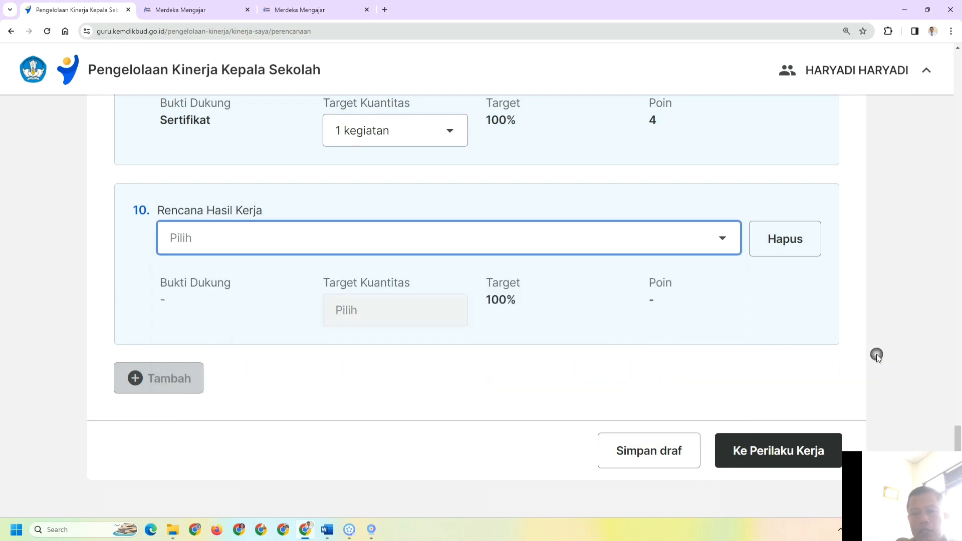
- Continue to Perilaku Kerja and set the Indikator Perilaku of Berorientasi Pelayanan to the "Bersifat ramah kepada peserta didik, guru, tenaga kependidikan..." option
left_click(754, 454)
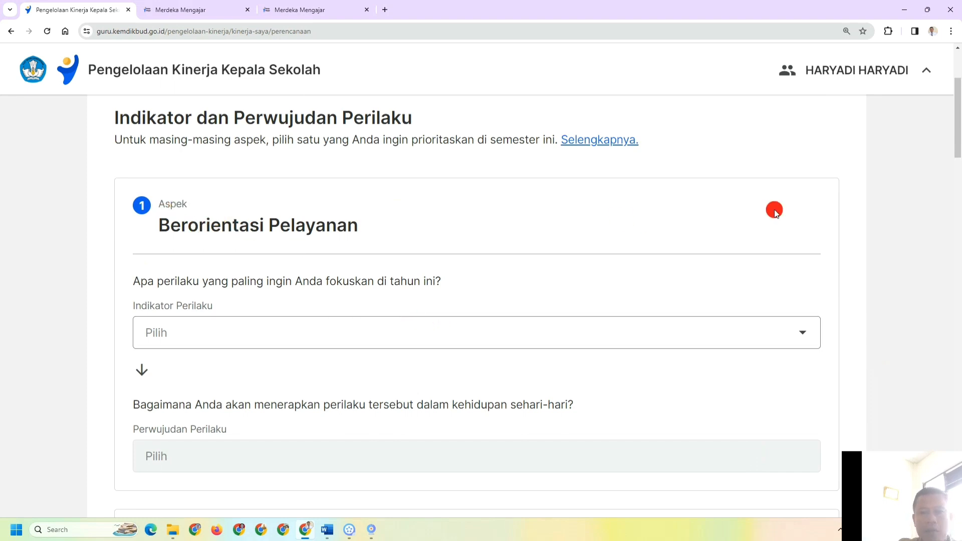
left_click_drag(958, 131, 940, 116)
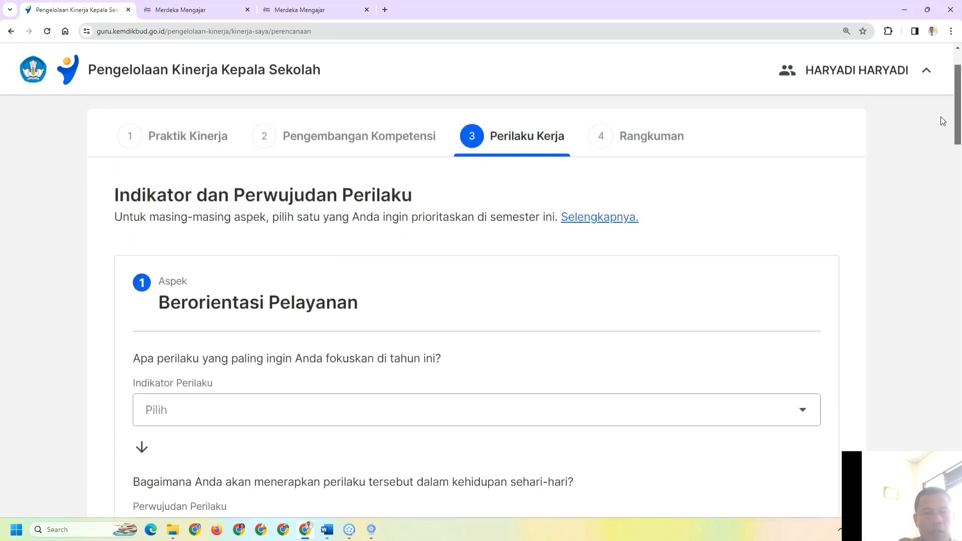
scroll(942, 125, "down", 2)
left_click(707, 300)
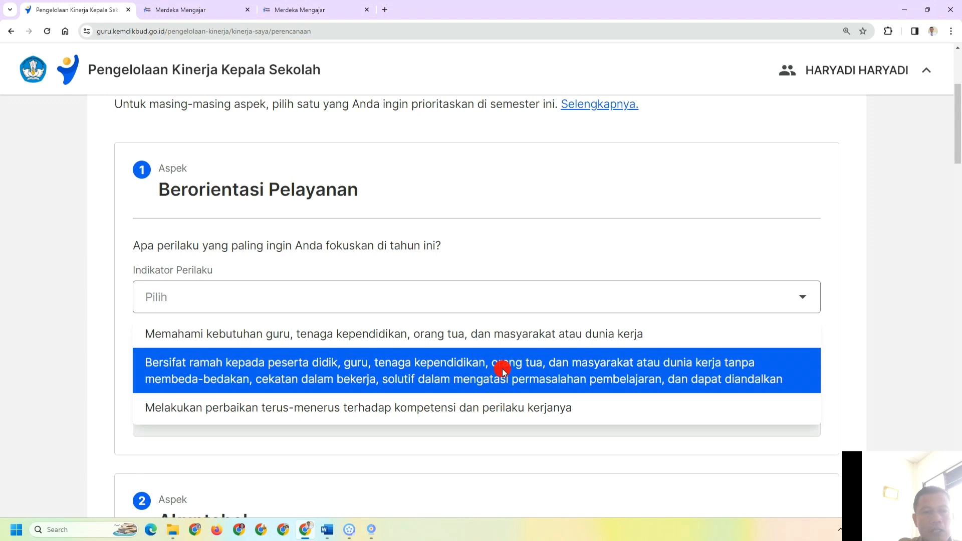
left_click(503, 372)
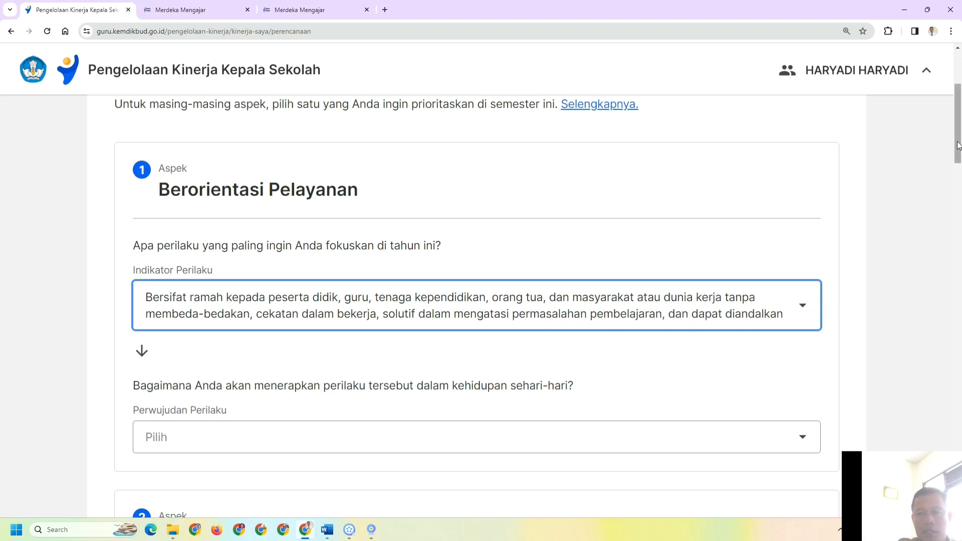
- Set the Perwujudan Perilaku of Berorientasi Pelayanan to "Melayani dengan standar yang sama guru, tenaga kependidikan, orang tua, dan masyarakat atau dunia kerja"
scroll(958, 147, "down", 5)
left_click(794, 197)
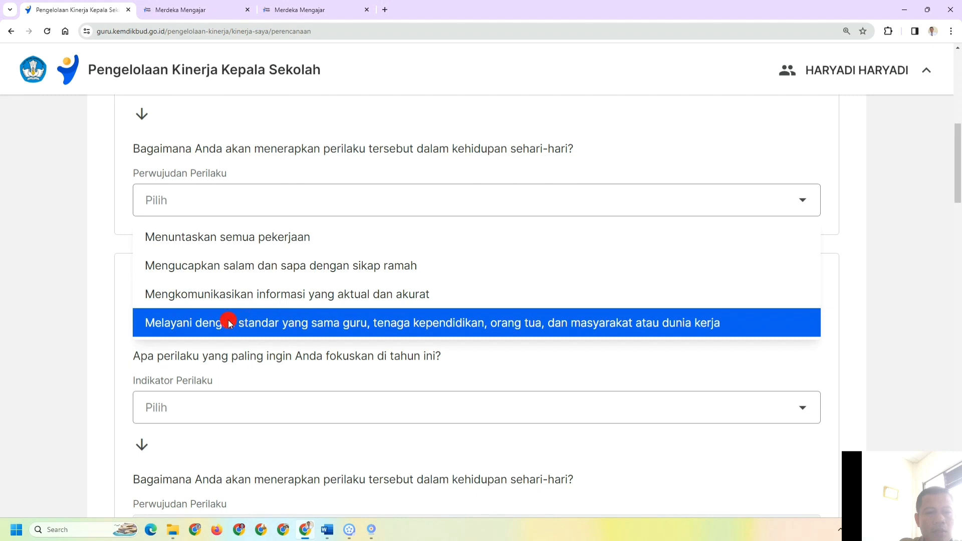
left_click(379, 325)
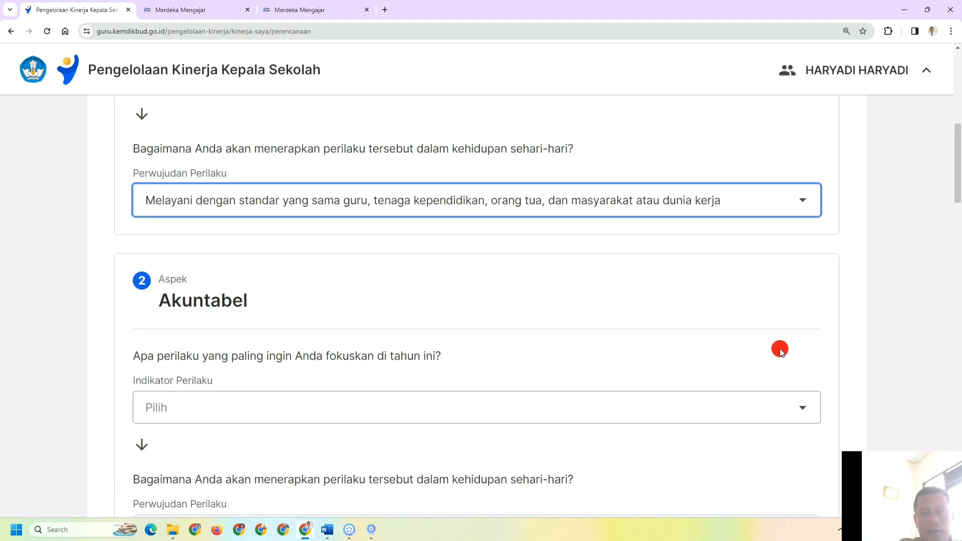
- Set Akuntabel's Indikator Perilaku to "Melaksanakan tugas dengan jujur, bertanggung jawab..." and its Perwujudan Perilaku to "Menolak segala bentuk gratifikasi, korupsi, kolusi, dan nepotisme"
left_click(802, 410)
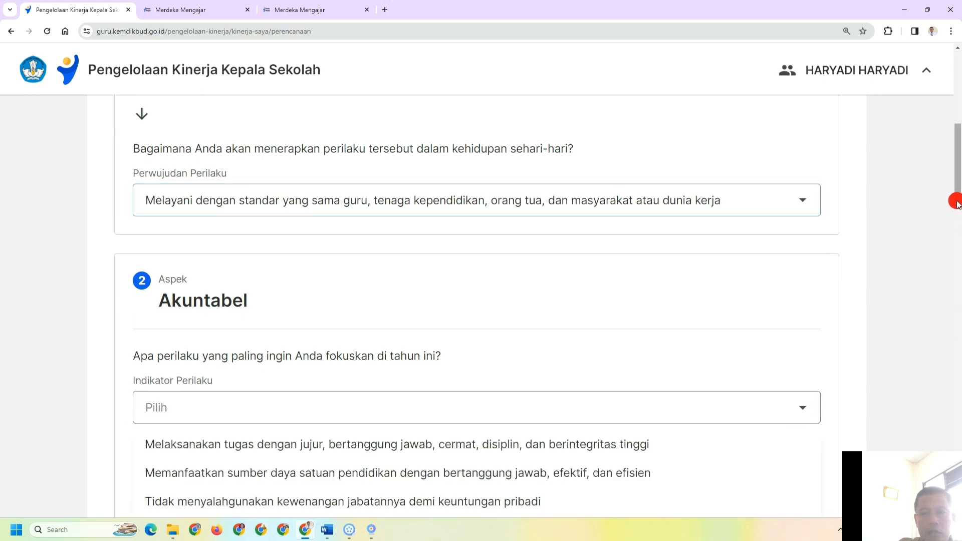
left_click_drag(958, 196, 958, 228)
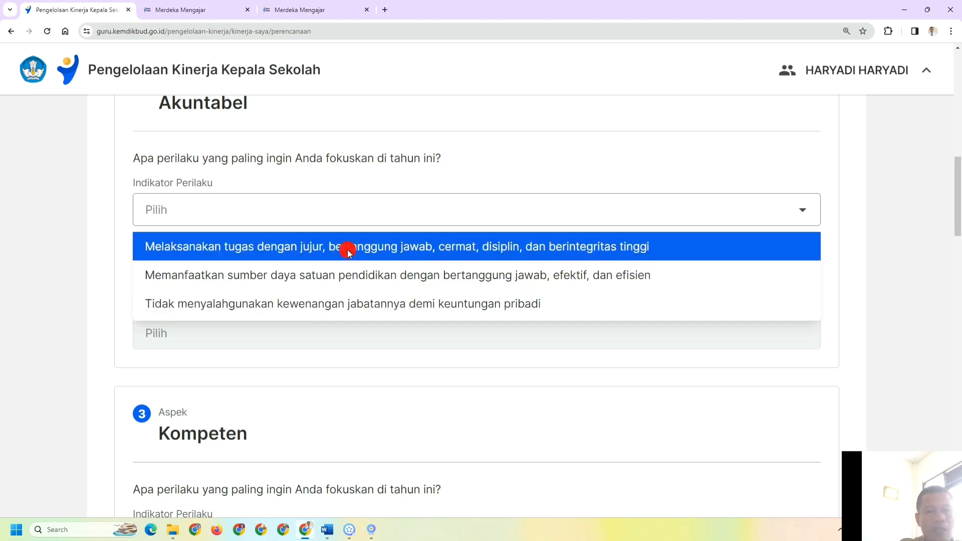
left_click(377, 249)
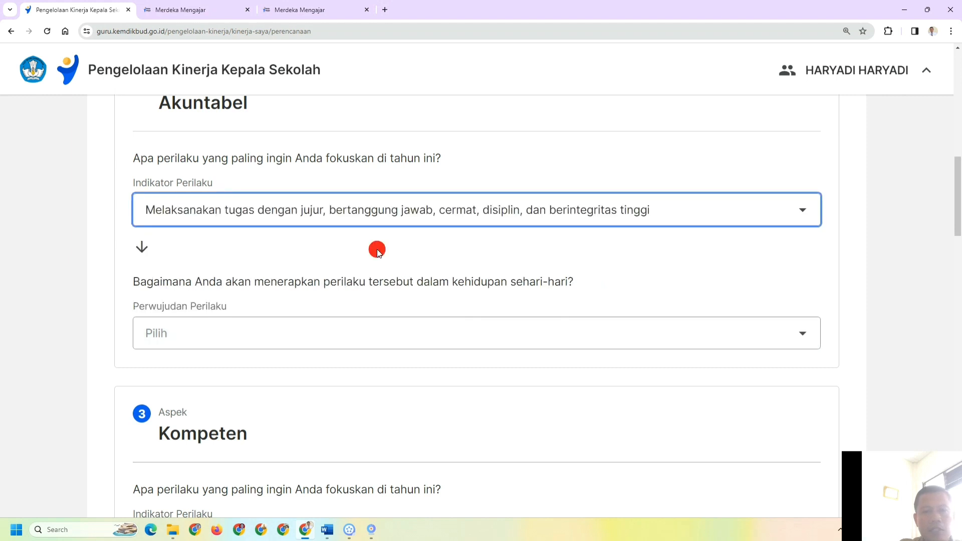
left_click(271, 342)
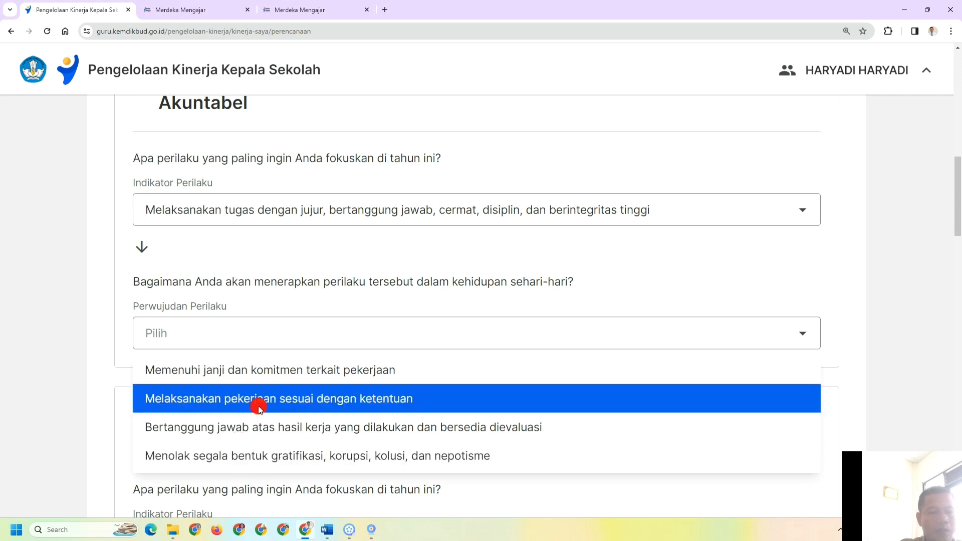
left_click(245, 457)
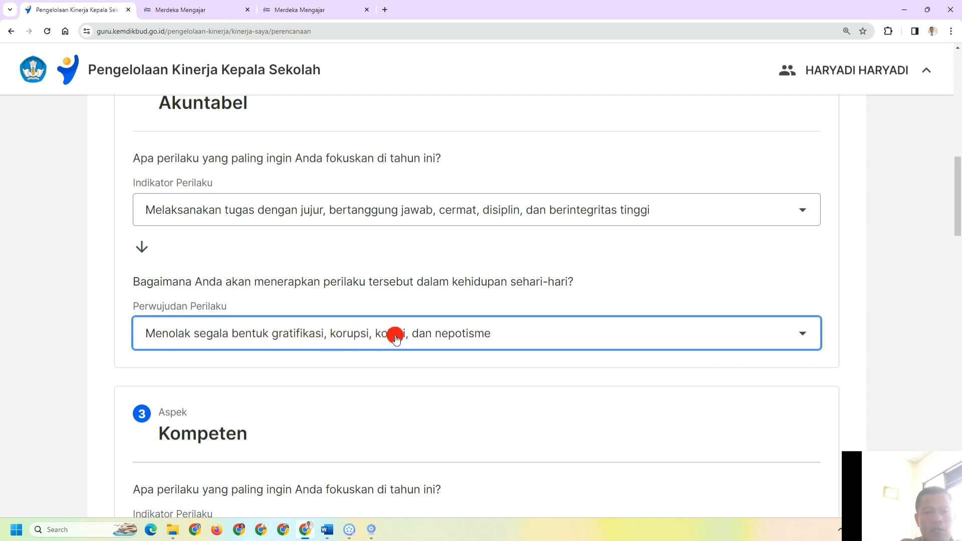
- For Kompeten, set Indikator Perilaku to "Melaksanakan peningkatan kompetensi untuk merespon kebutuhan belajar..." and Perwujudan Perilaku to "Berdiskusi dengan guru, tenaga kependidikan, orang tua..."
left_click_drag(956, 216, 958, 266)
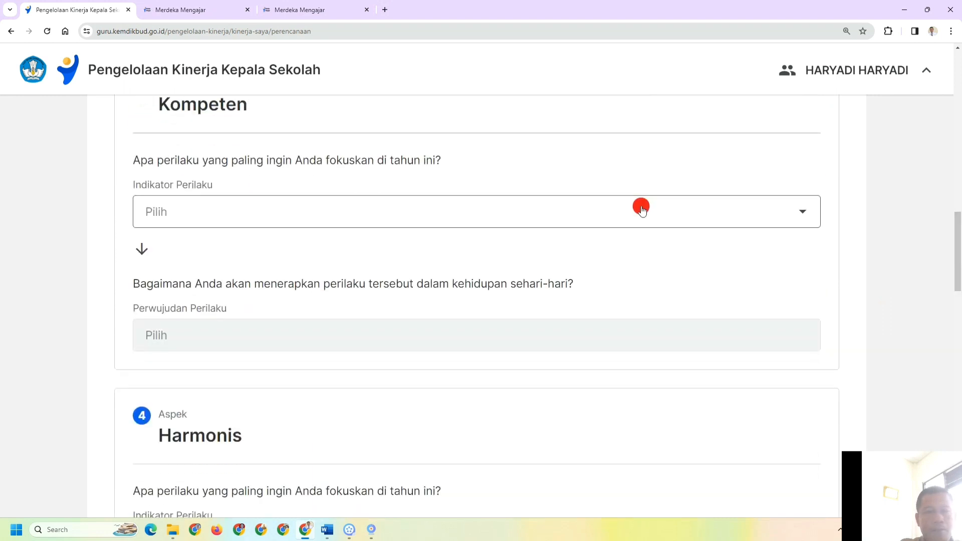
left_click(640, 207)
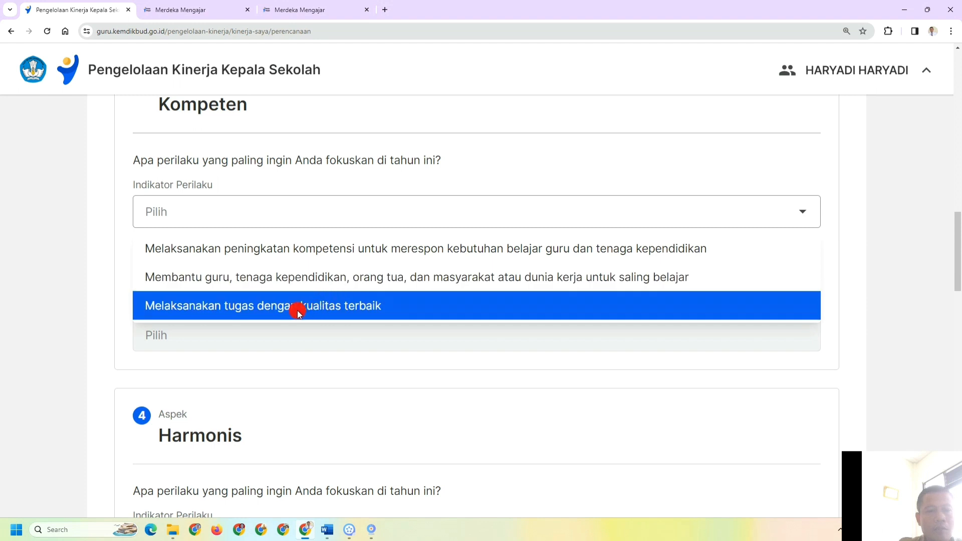
left_click(361, 249)
left_click(252, 333)
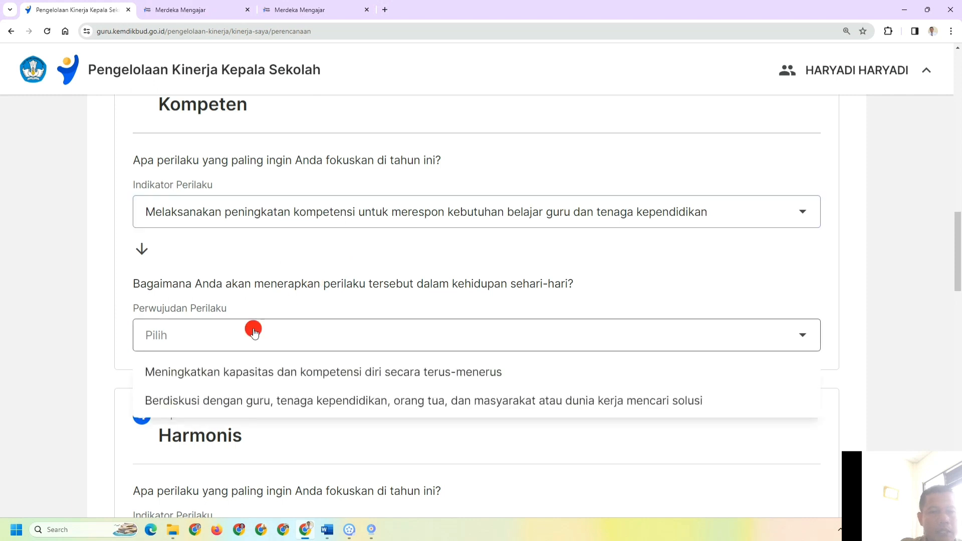
left_click(230, 398)
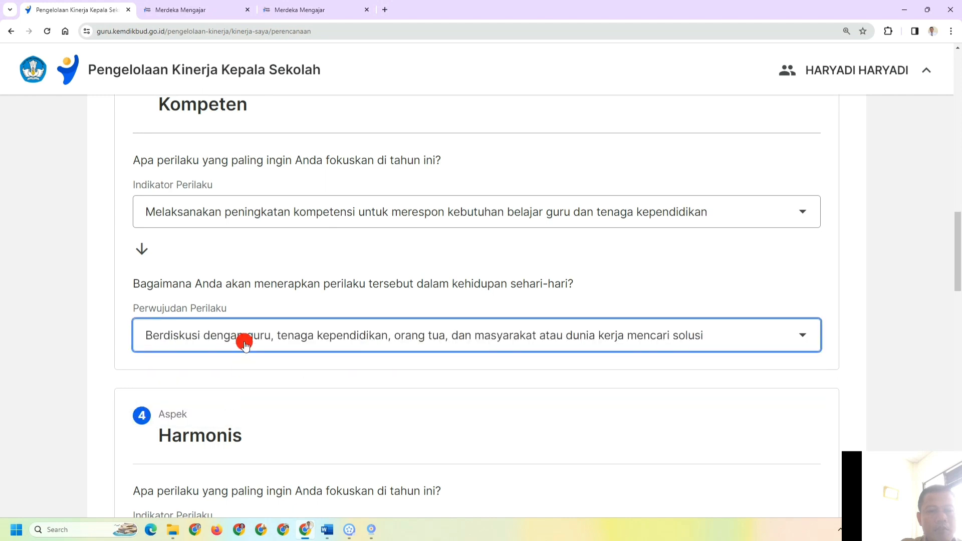
- For Harmonis, set Indikator Perilaku to "Membangun lingkungan pembelajaran yang kondusif" and Perwujudan Perilaku to "Berinteraksi dengan guru, tenaga kependidikan, orang tua..."
left_click_drag(958, 225, 960, 281)
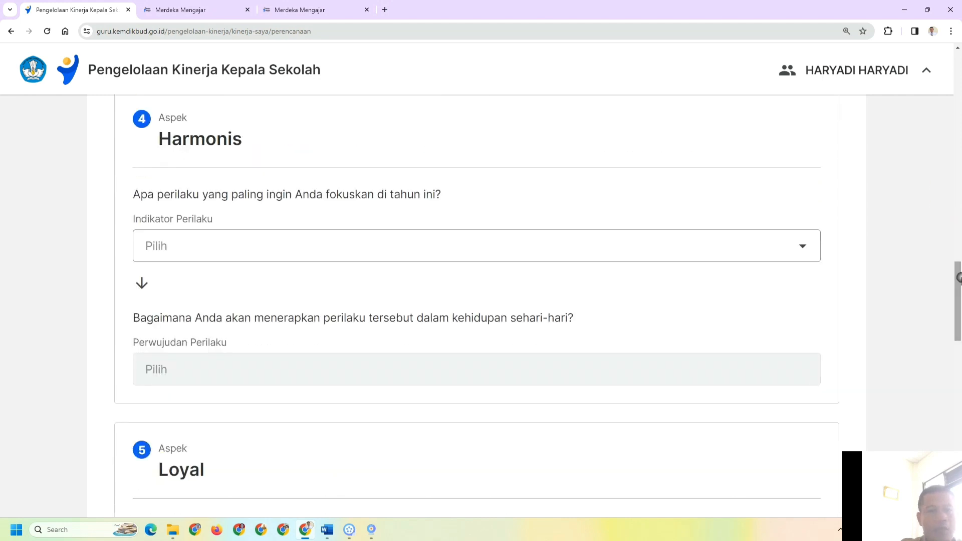
left_click(522, 244)
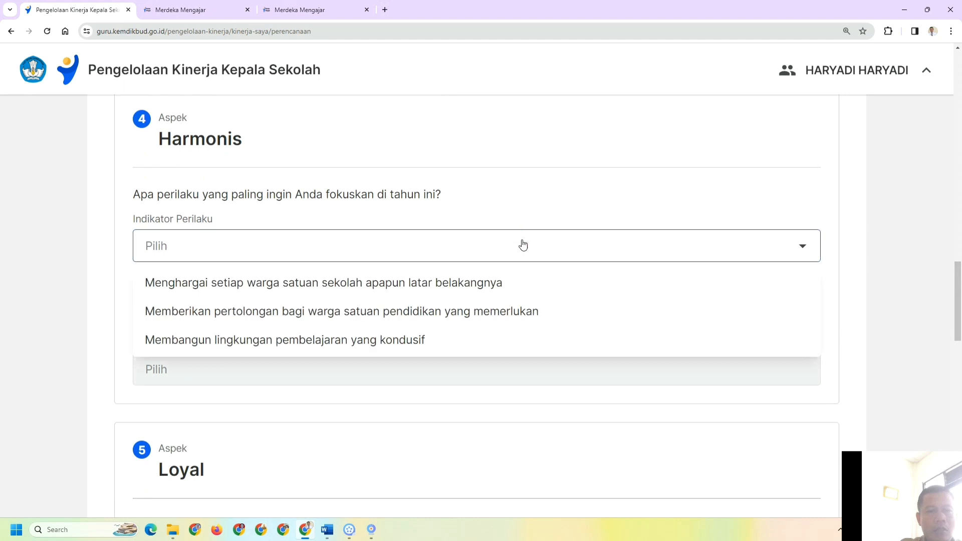
left_click(297, 294)
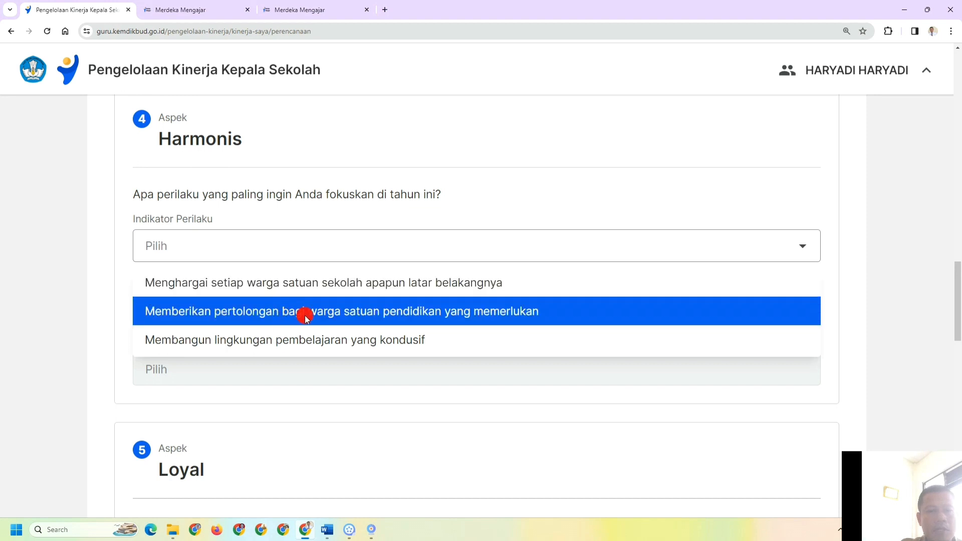
left_click(277, 344)
left_click(250, 371)
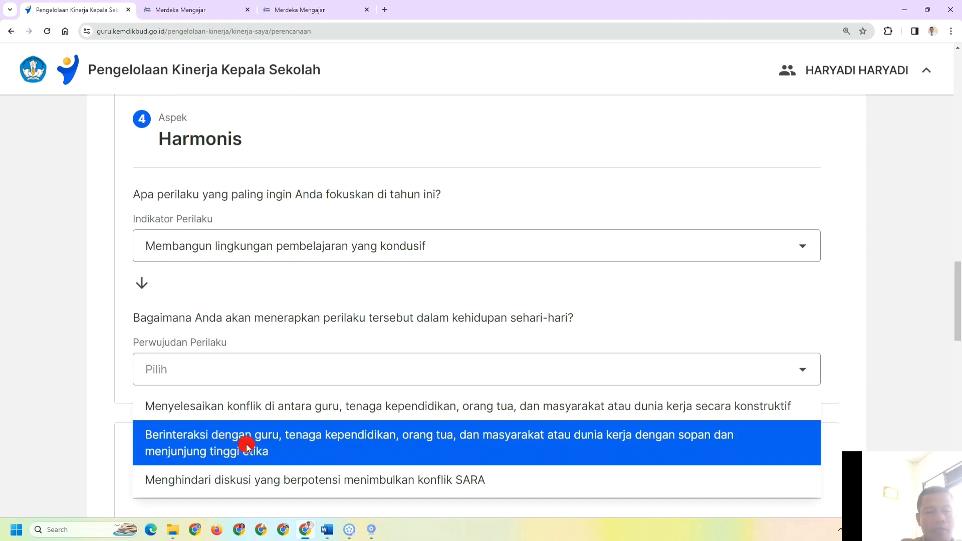
left_click(281, 442)
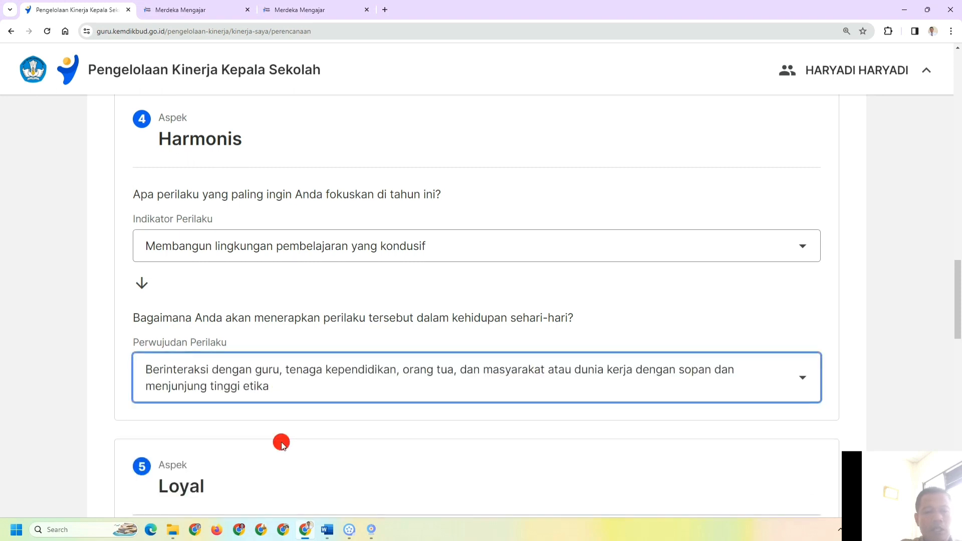
left_click(242, 380)
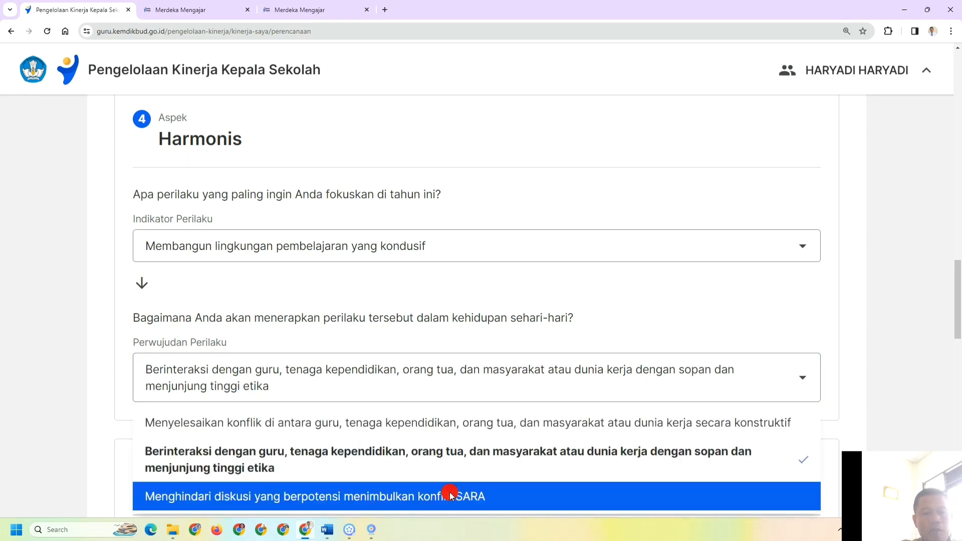
left_click(366, 467)
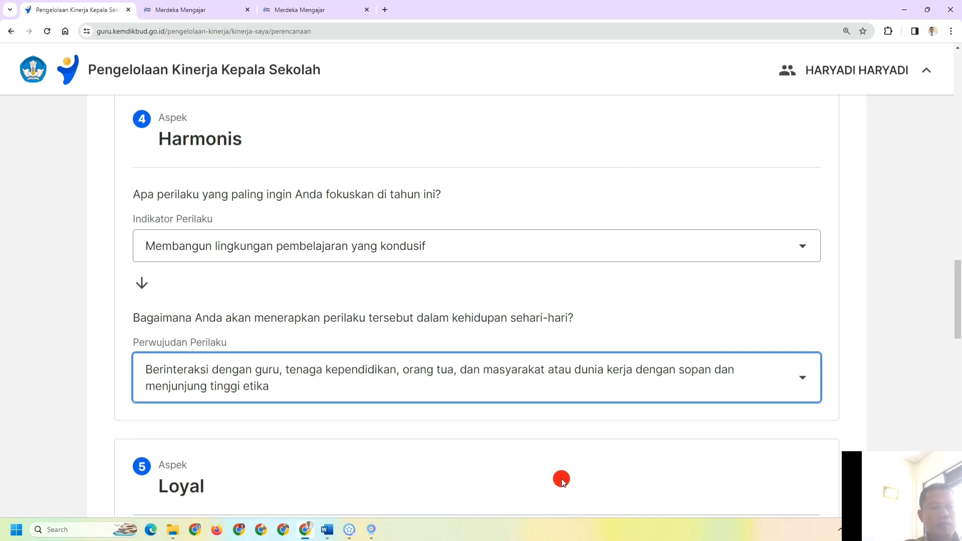
- For Loyal, choose indikator "Memegang teguh moral dan mematuhi peraturan perundang-undangan yang berlaku" and perwujudan "Menyebarkan informasi yang mendukung transformasi pembelajaran"
left_click_drag(957, 301, 959, 361)
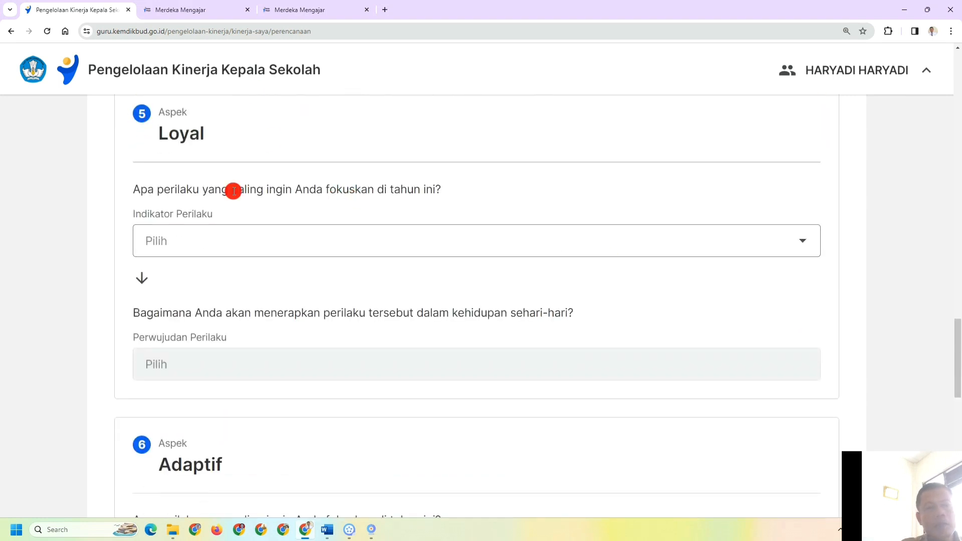
left_click(192, 246)
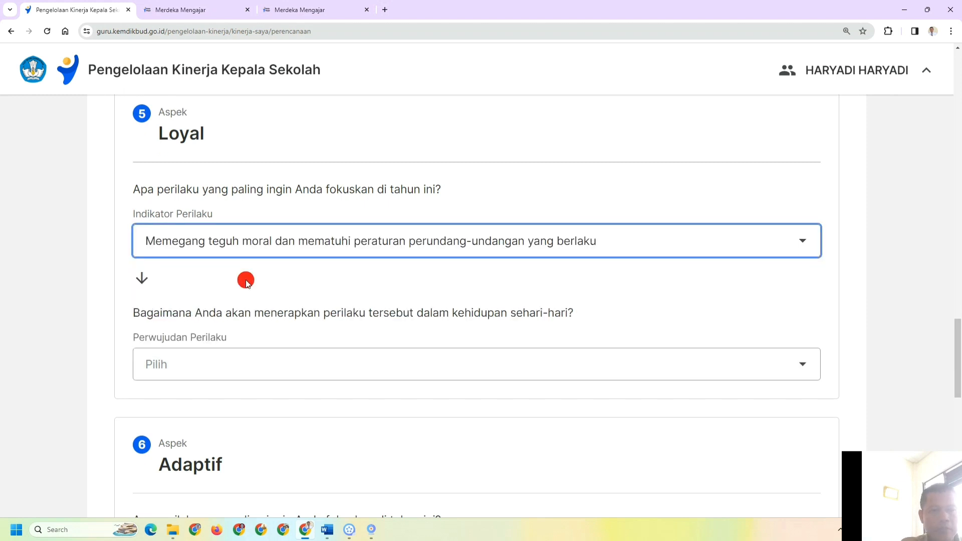
left_click(198, 365)
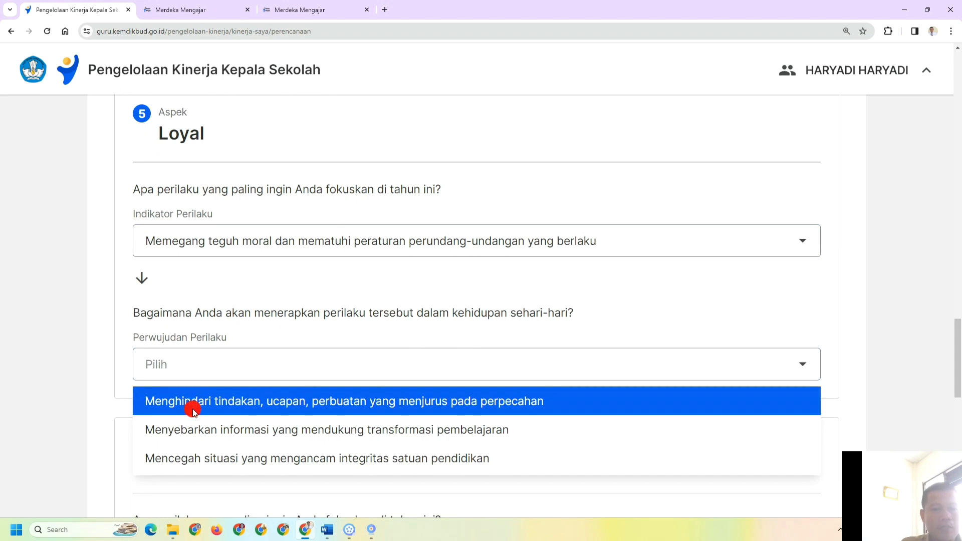
left_click(193, 443)
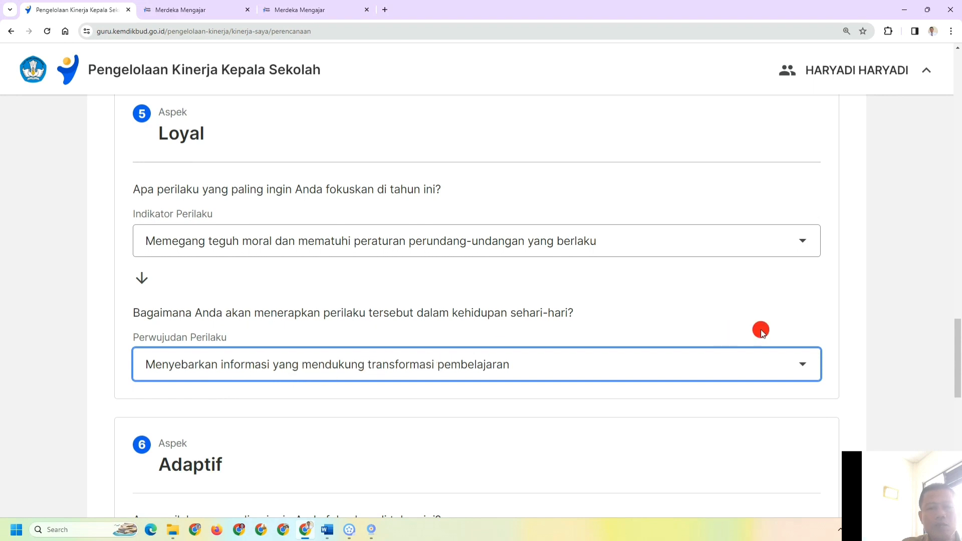
- For Adaptif, set Indikator Perilaku to "Berpikir proaktif untuk mengembangkan diri, guru, tenaga kependidikan..." and Perwujudan Perilaku to "Mengidentifikasi potensi masalah dan solusinya"
left_click_drag(959, 338, 959, 397)
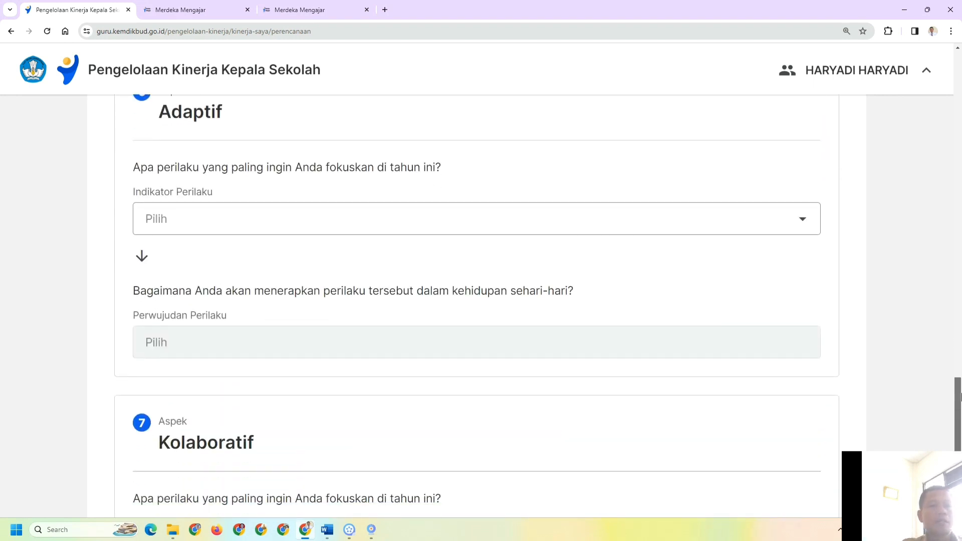
left_click(483, 225)
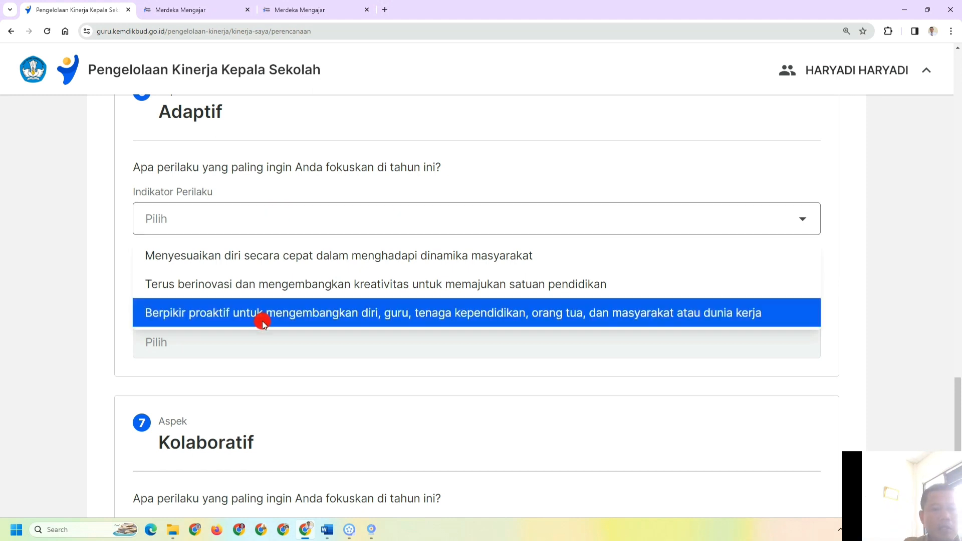
left_click(374, 307)
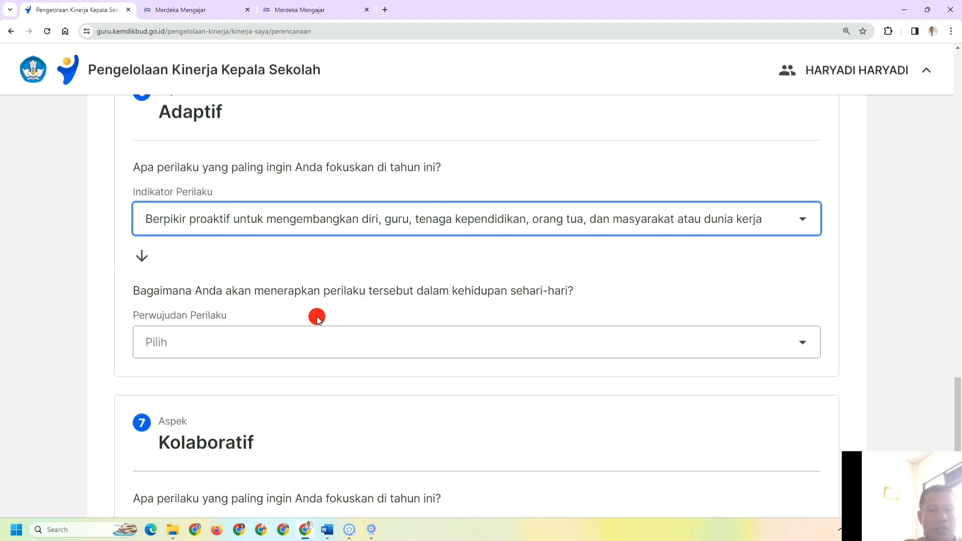
left_click(272, 339)
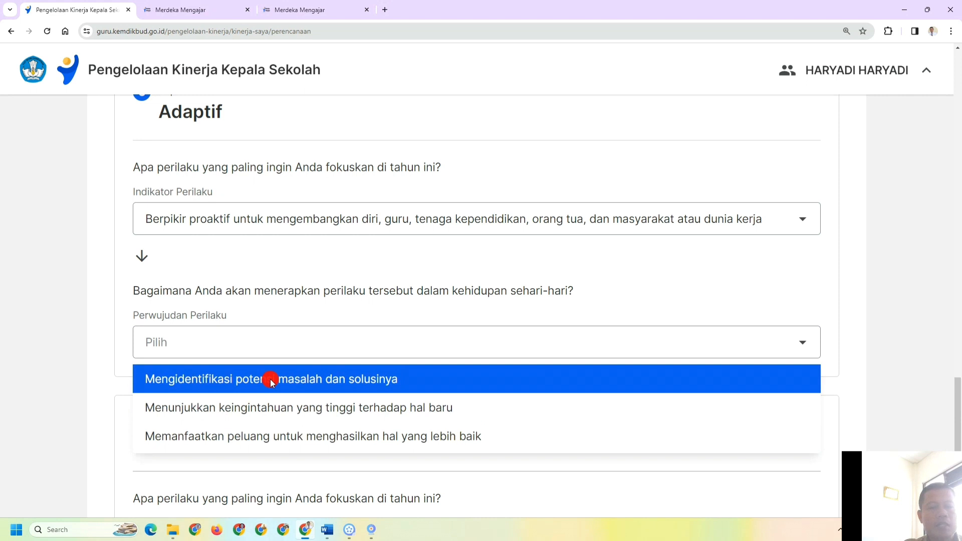
left_click(302, 380)
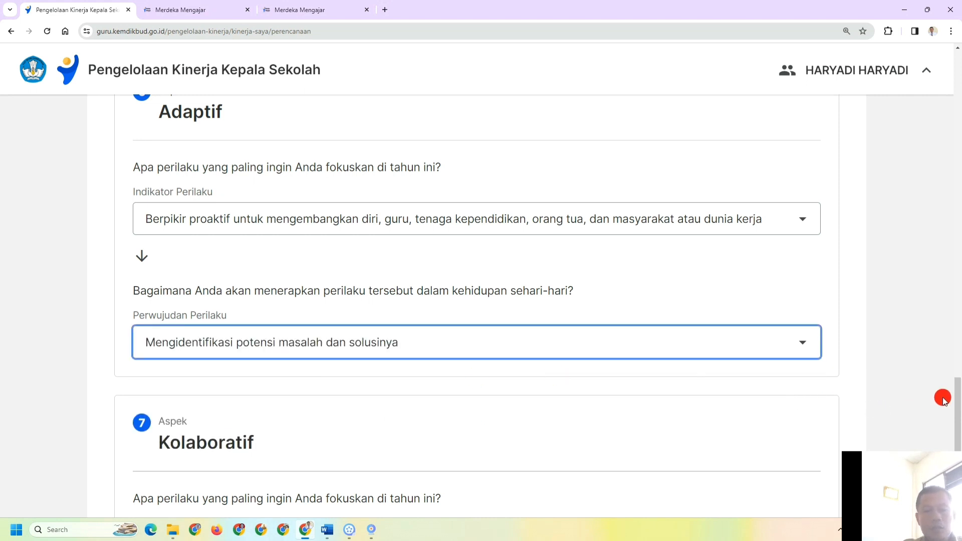
- For Kolaboratif, set Indikator Perilaku to "Memberi kesempatan kepada warga satuan pendidikan dan masyarakat..." and Perwujudan Perilaku to "Membagi tugas, tanggung jawab, hak dan kewajiban..."
left_click_drag(957, 432, 957, 466)
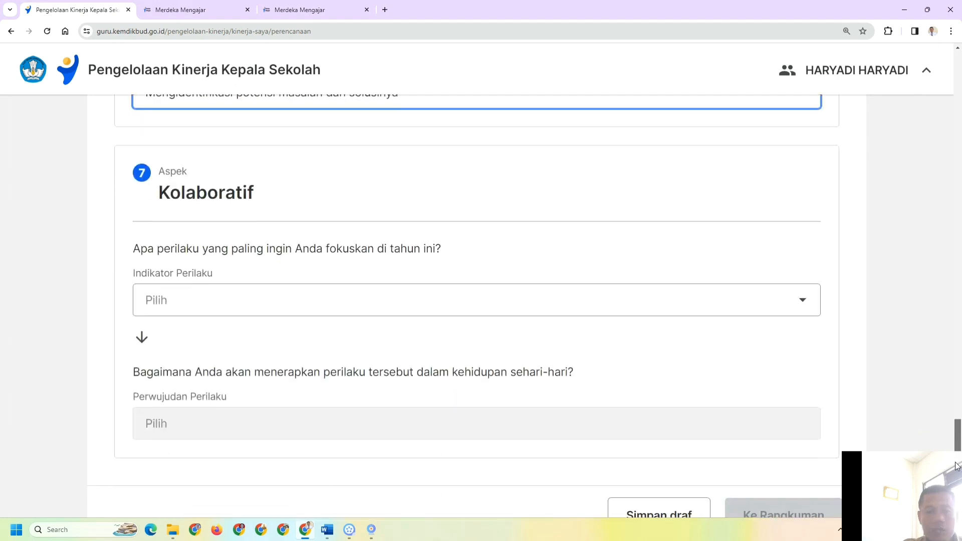
left_click(433, 296)
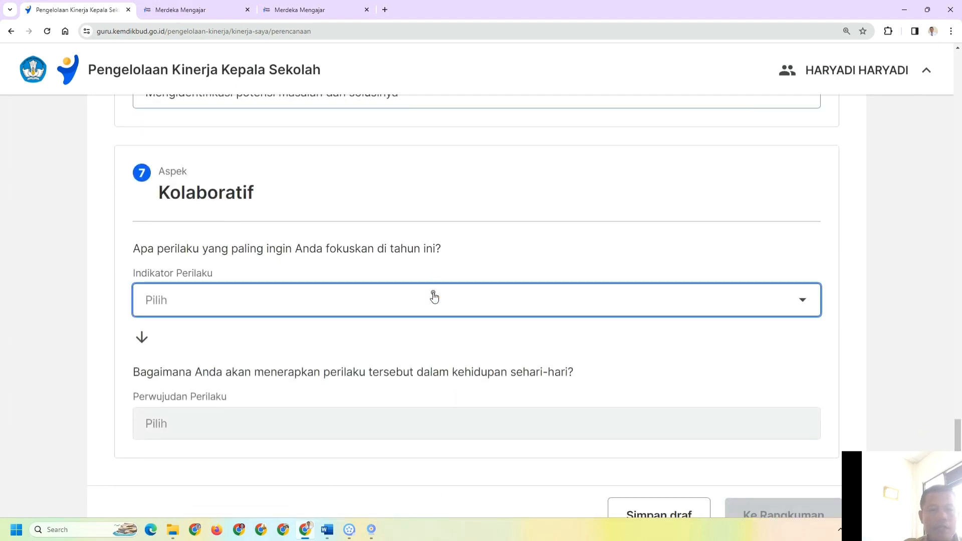
left_click(435, 297)
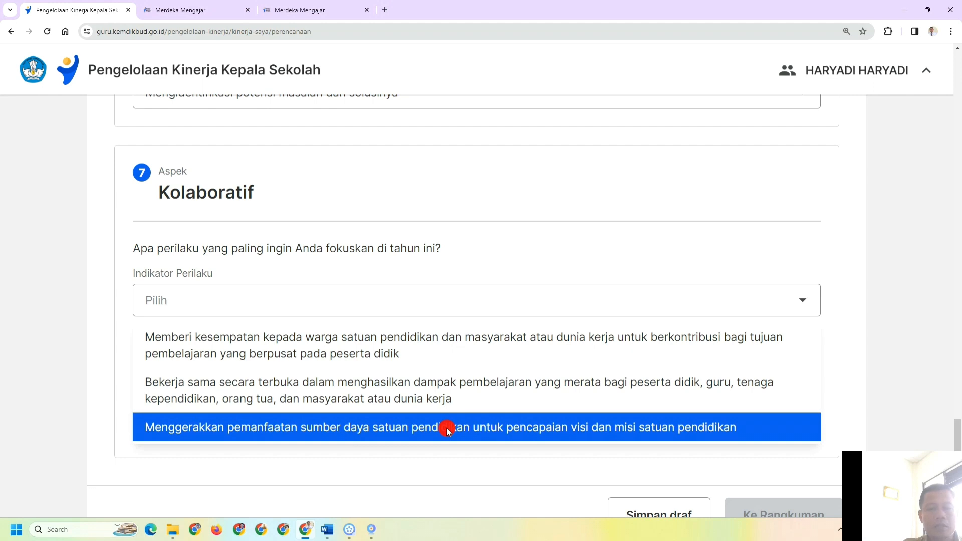
left_click(420, 354)
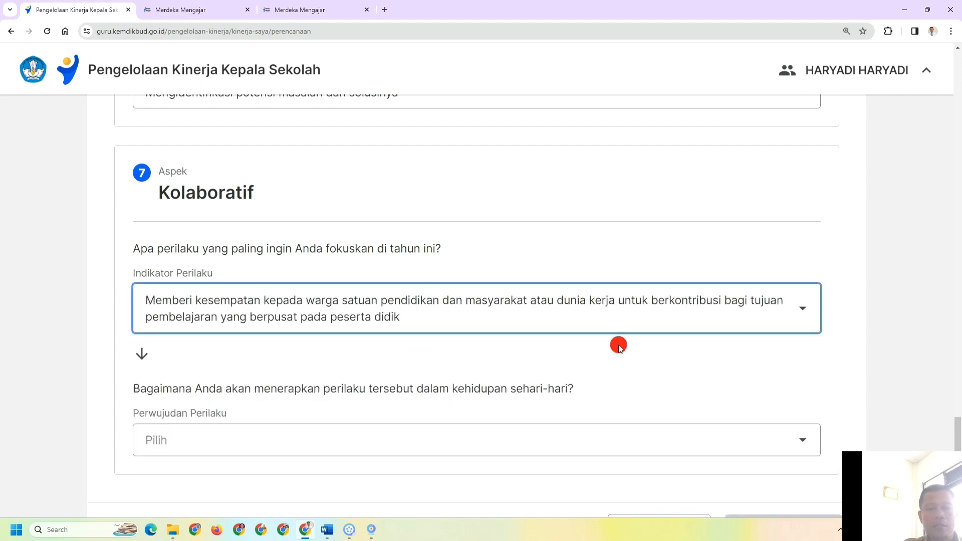
left_click(679, 438)
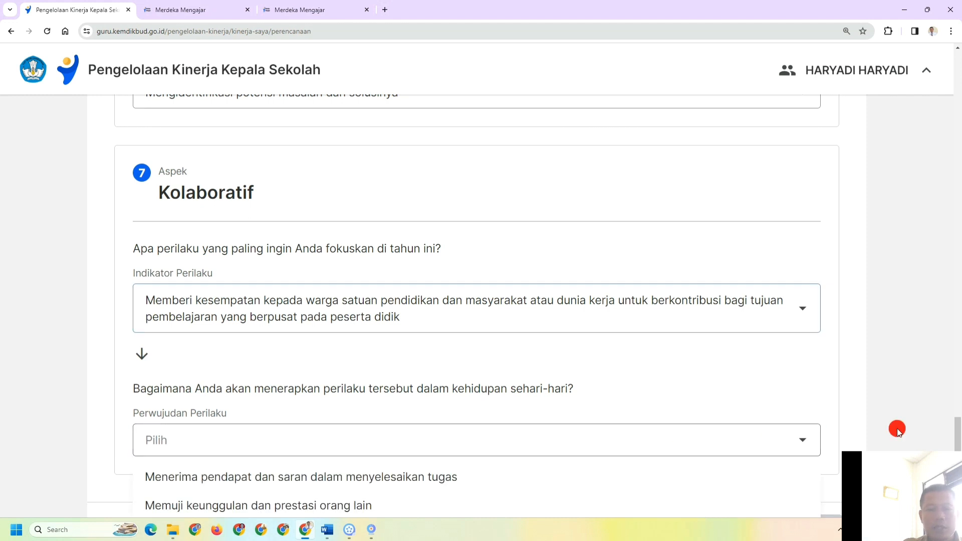
scroll(957, 435, "down", 2)
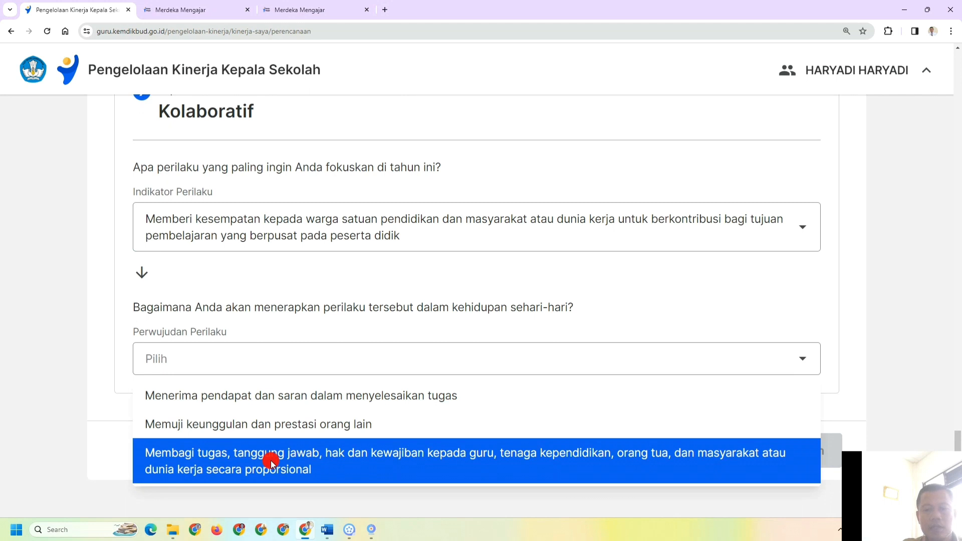
left_click(316, 457)
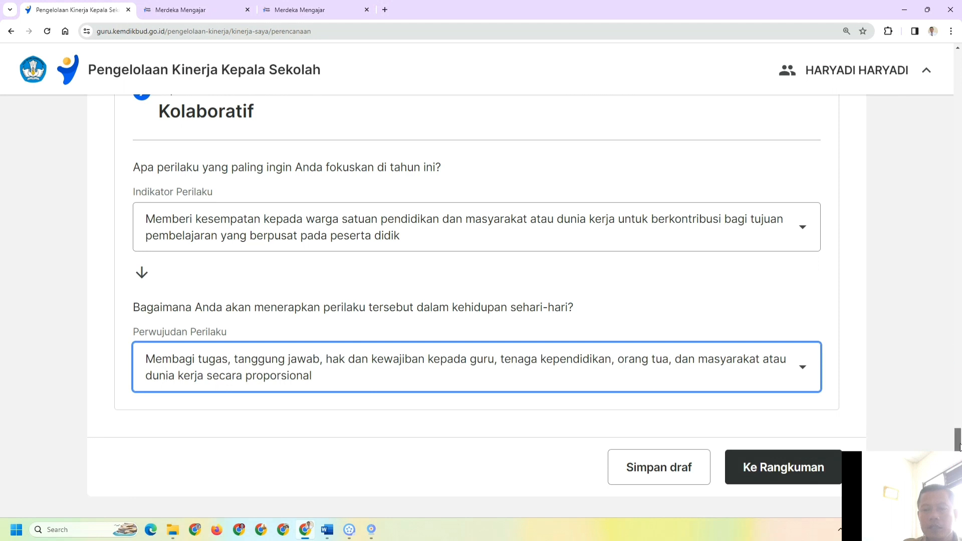
- Continue to the Rangkuman and review the plan summary from Hasil Kerja Utama through the Perilaku Kerja table
scroll(957, 443, "down", 1)
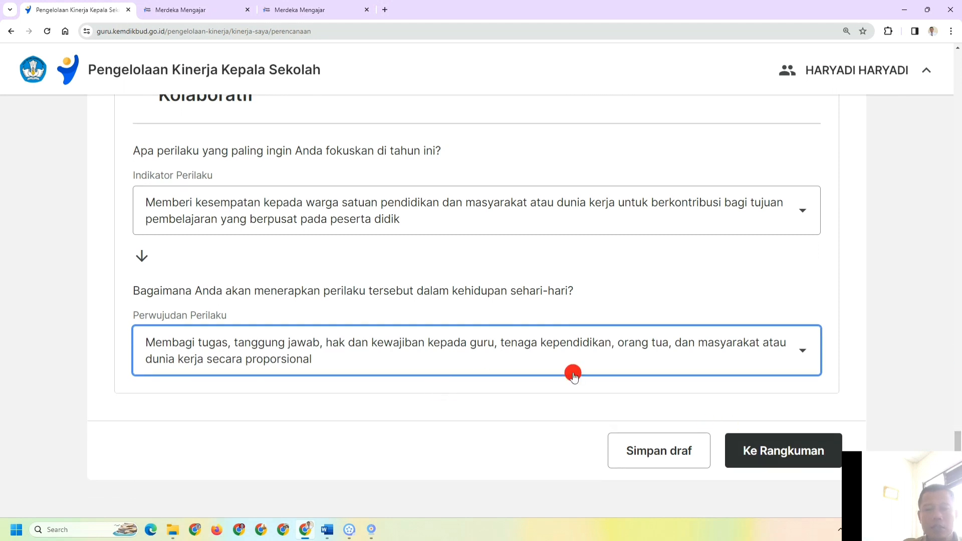
left_click(785, 454)
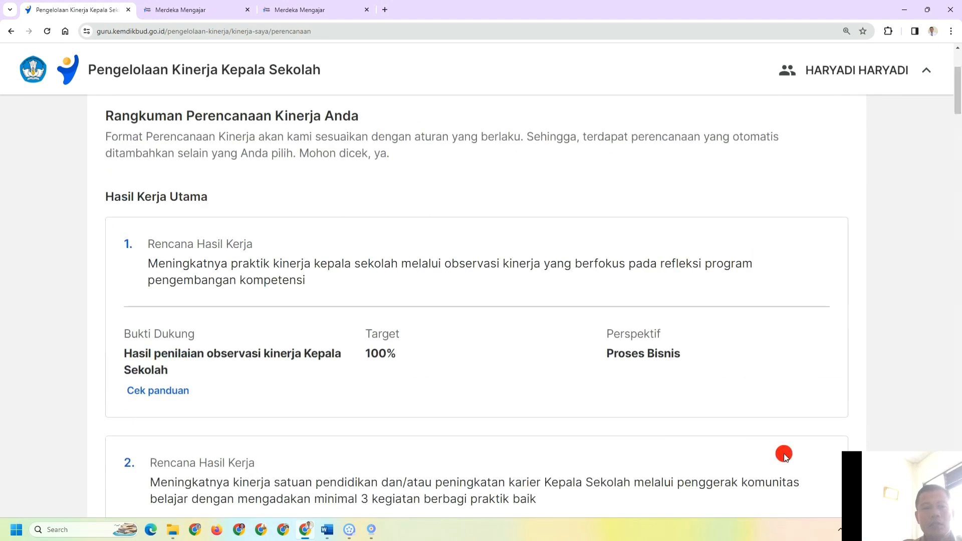
scroll(959, 111, "down", 1)
left_click_drag(959, 110, 960, 507)
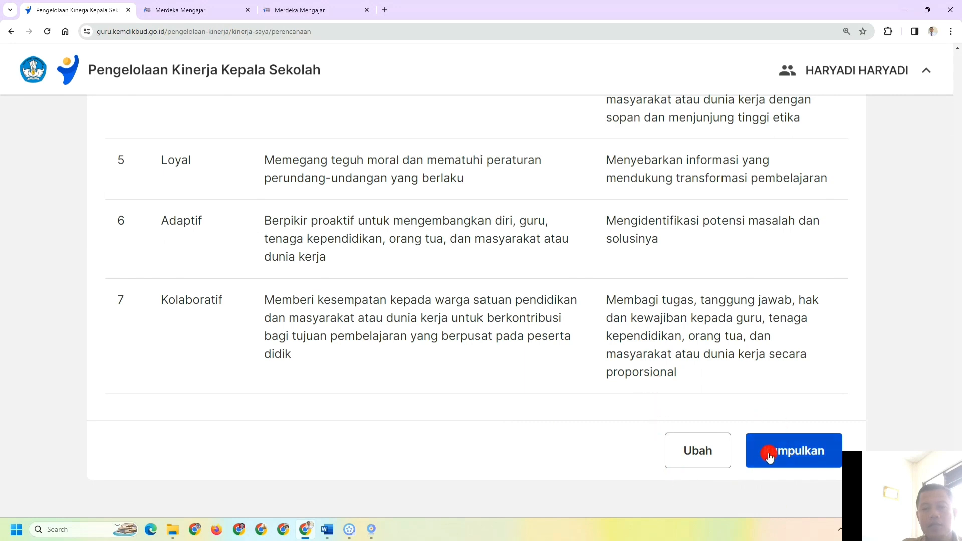
- Reopen the plan for changes, continue to Pengembangan Kompetensi and review its entries through the ninth Rencana Hasil Kerja
left_click(683, 452)
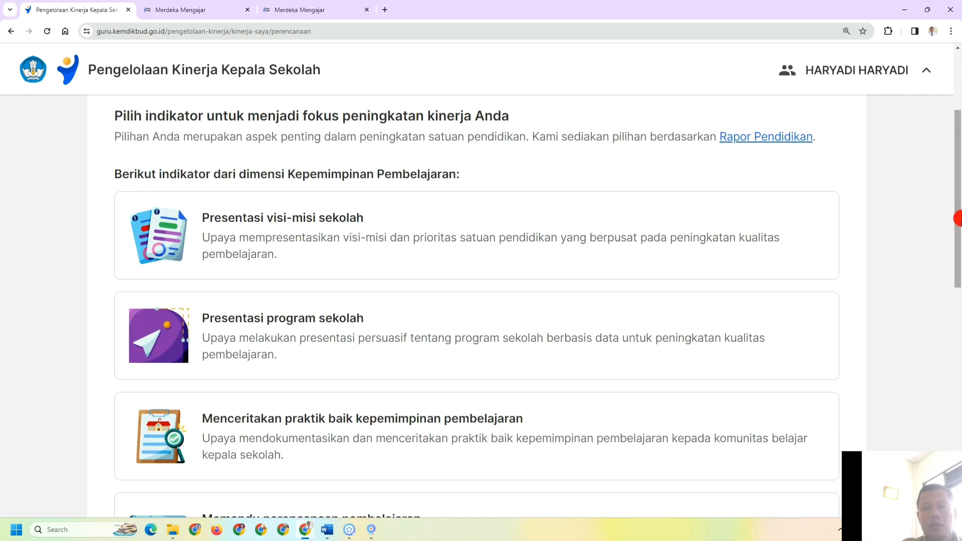
left_click_drag(957, 219, 956, 441)
left_click(707, 454)
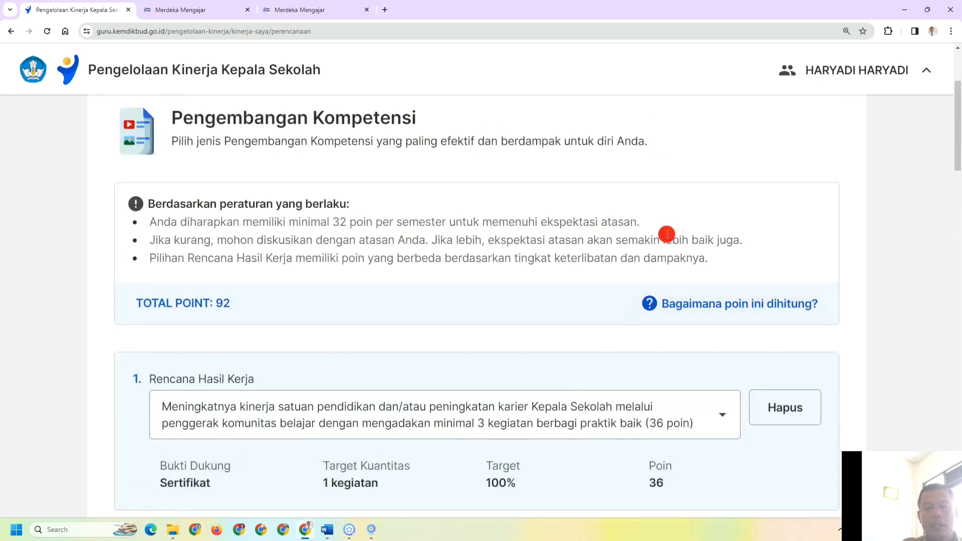
left_click_drag(957, 136, 954, 469)
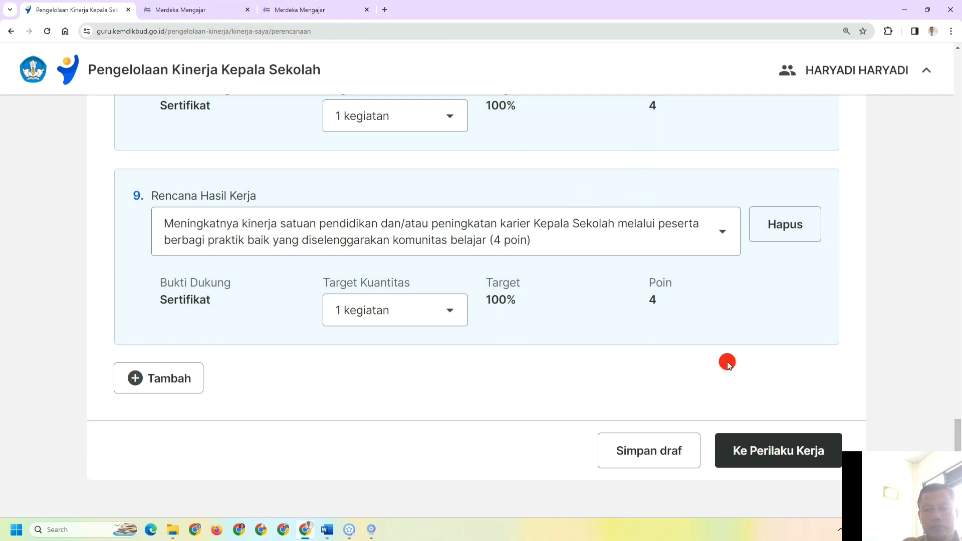
left_click(372, 529)
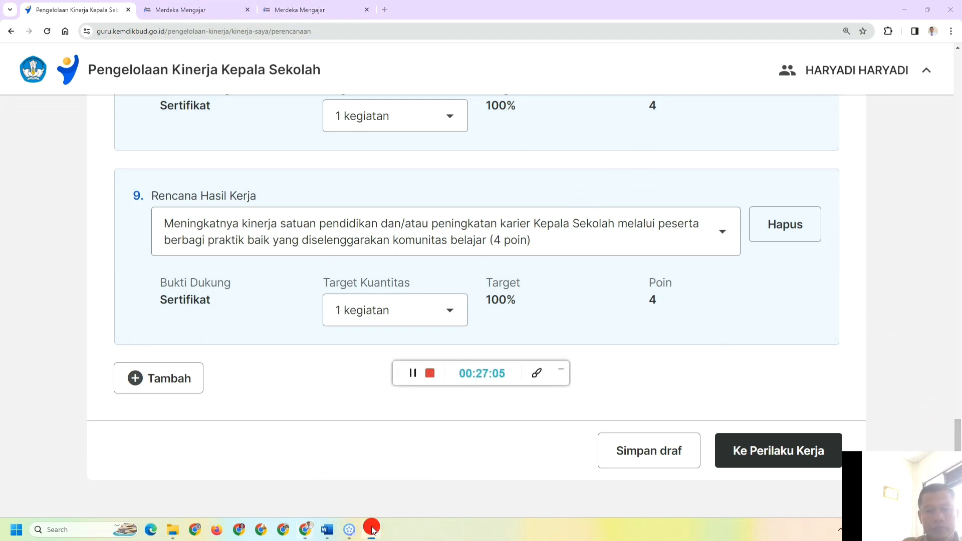
left_click(428, 374)
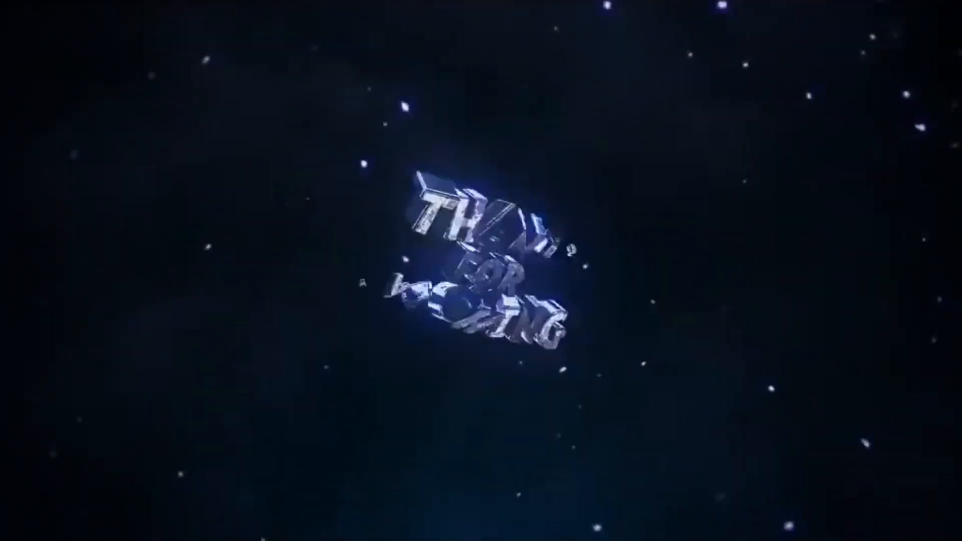